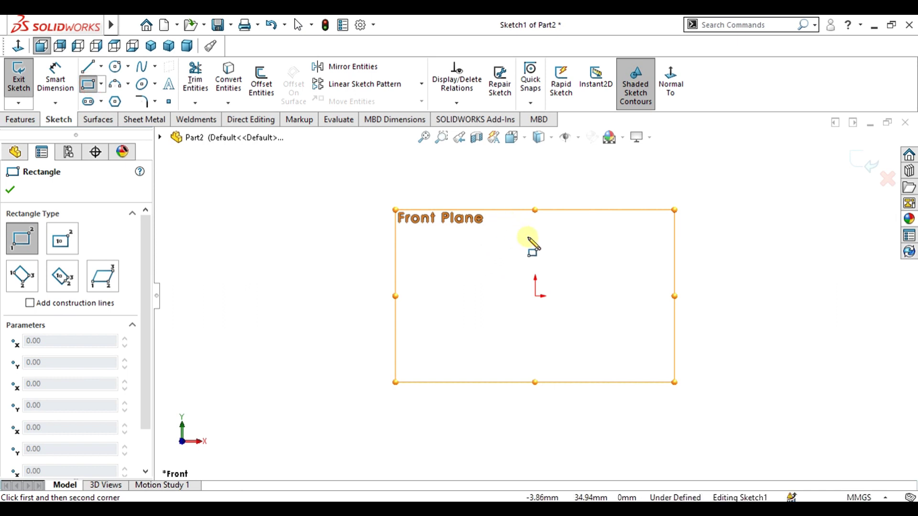
Sketch a center rectangle from the origin on the Front Plane, about 174 mm tall
{"action": "left_click", "coordinate": [101, 84]}
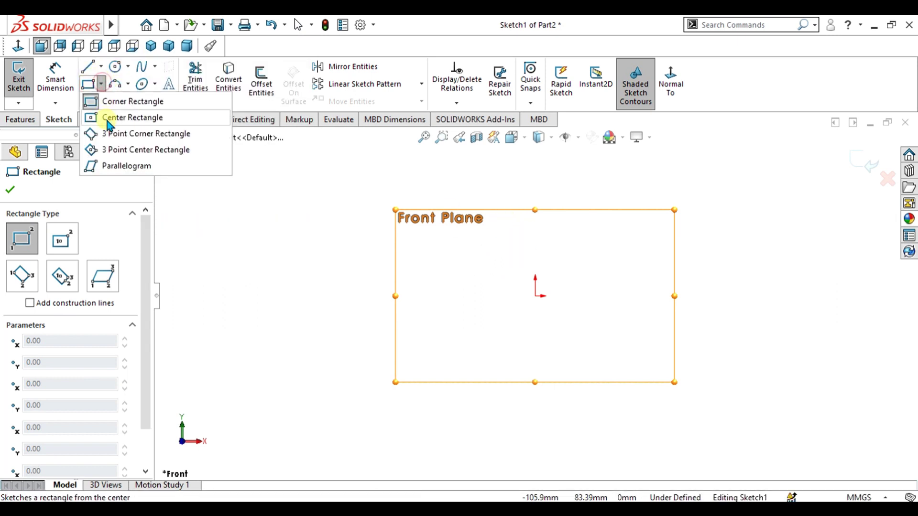
{"action": "left_click", "coordinate": [109, 119]}
{"action": "left_click", "coordinate": [535, 295]}
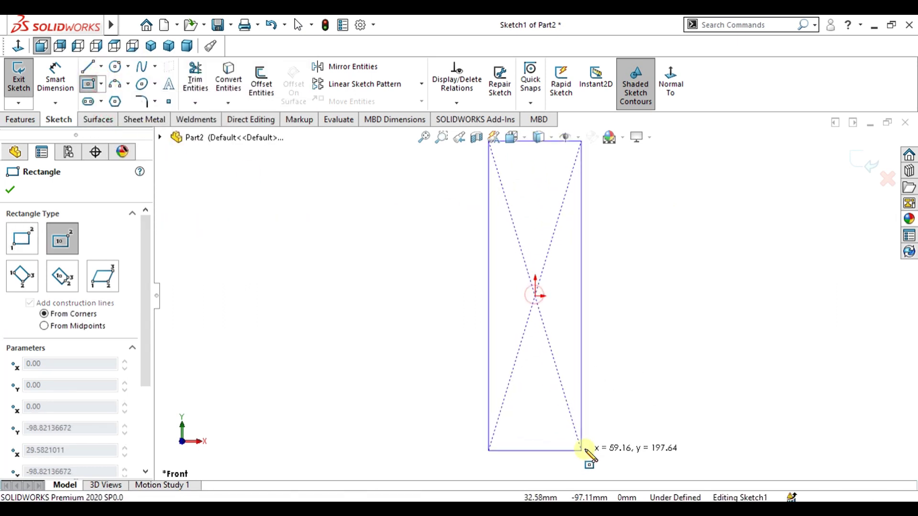
{"action": "left_click", "coordinate": [595, 433]}
Dimension the rectangle's vertical side and set its height to 100 mm
{"action": "right_click_drag", "start_coordinate": [727, 365], "coordinate": [729, 190]}
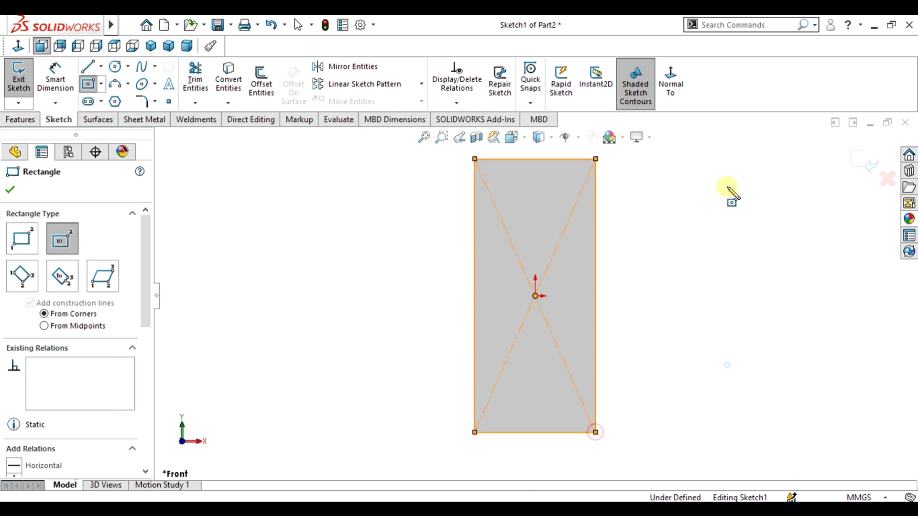
{"action": "left_click", "coordinate": [596, 306]}
{"action": "left_click", "coordinate": [670, 294]}
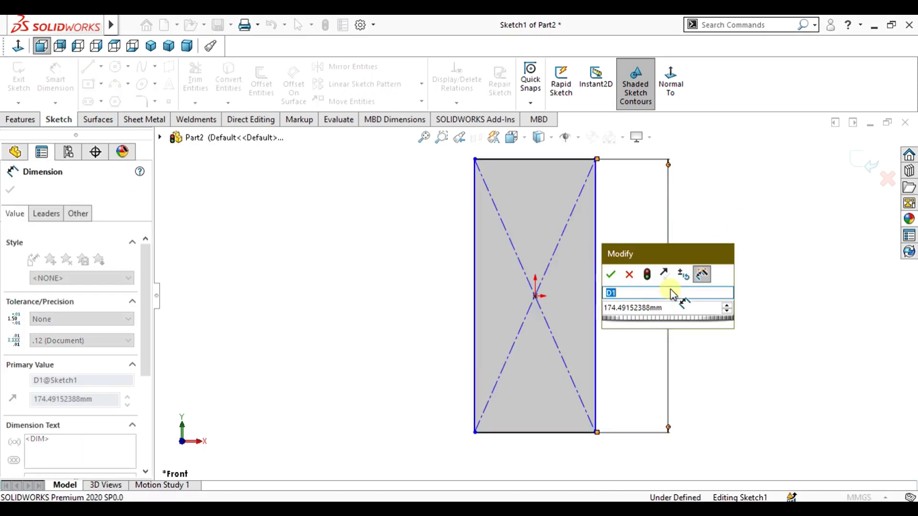
{"action": "left_click", "coordinate": [677, 308]}
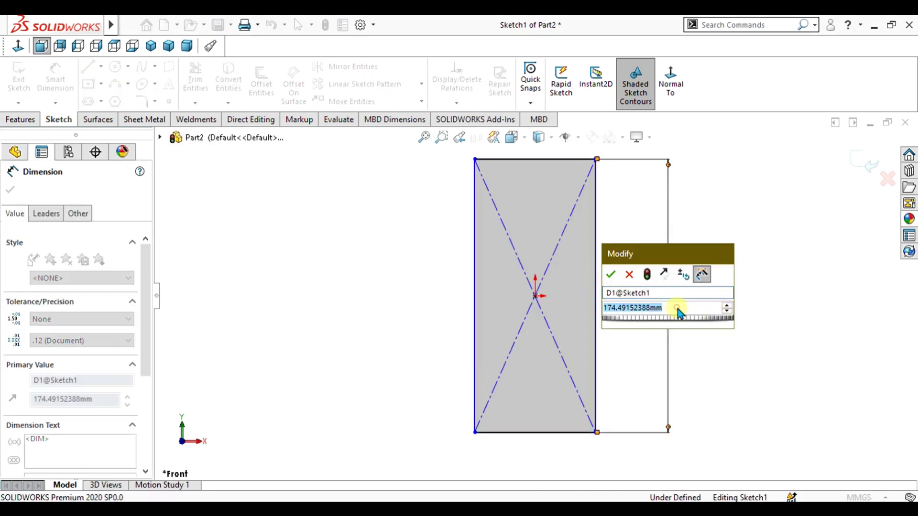
{"action": "type", "text": "100"}
{"action": "key", "text": "Return"}
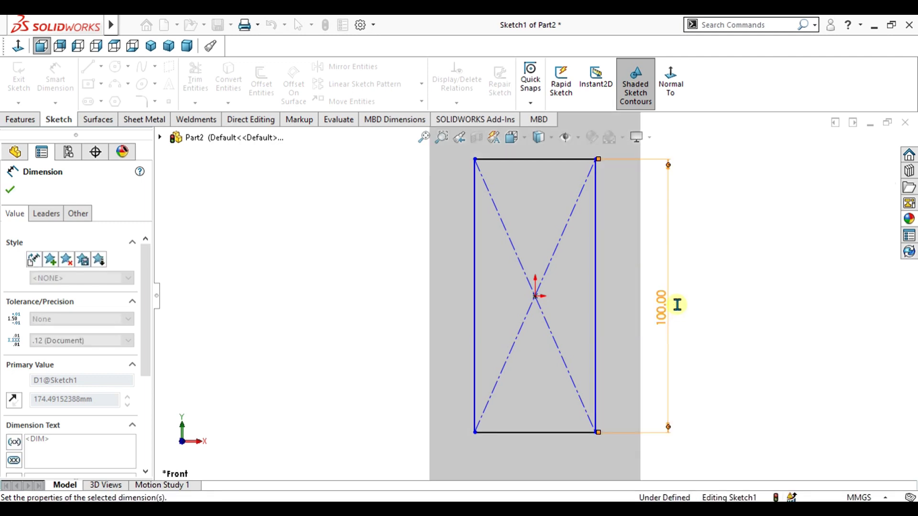
Dimension the rectangle's bottom edge and set its width to 80 mm
{"action": "left_click", "coordinate": [539, 432]}
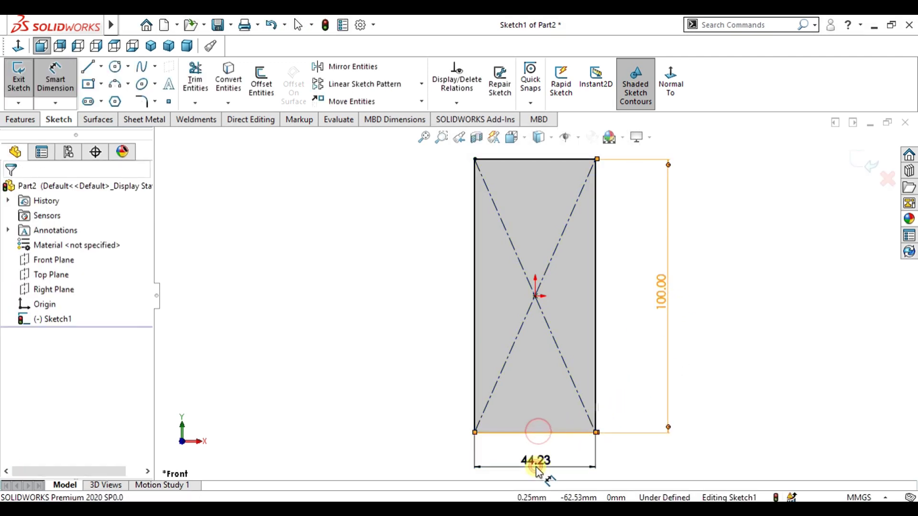
{"action": "left_click", "coordinate": [539, 451]}
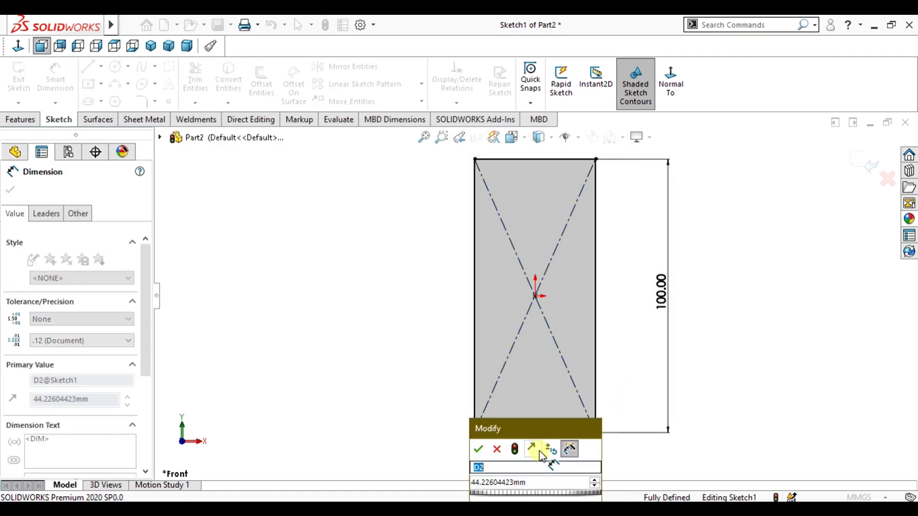
{"action": "left_click", "coordinate": [542, 483]}
{"action": "type", "text": "80"}
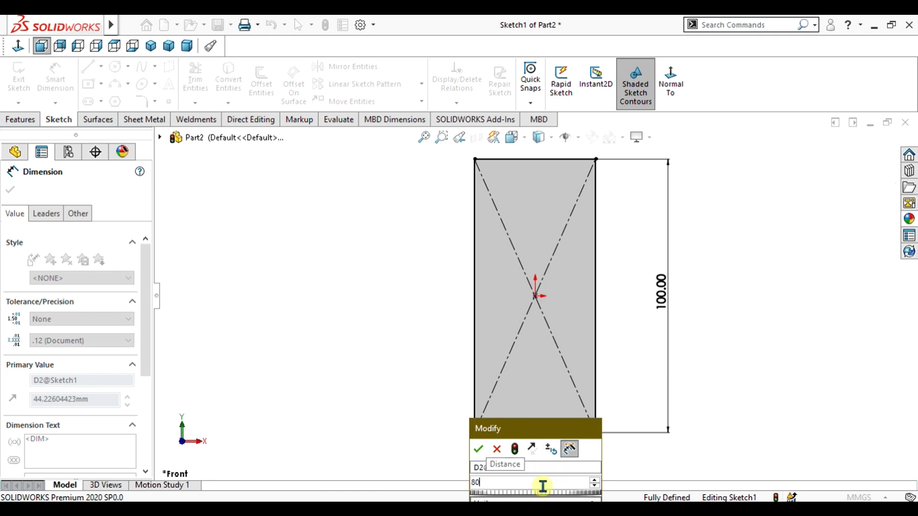
{"action": "key", "text": "Return"}
Draw a three-point semicircular arc above the rectangle, joining its two upper corners
{"action": "scroll", "coordinate": [598, 287], "scroll_direction": "up", "scroll_amount": 3}
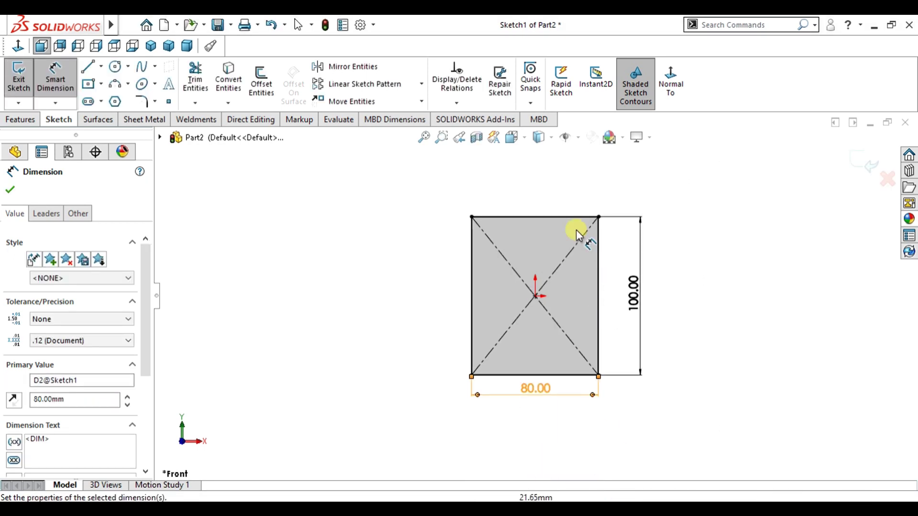
{"action": "scroll", "coordinate": [580, 231], "scroll_direction": "down", "scroll_amount": 2}
{"action": "left_click", "coordinate": [114, 84]}
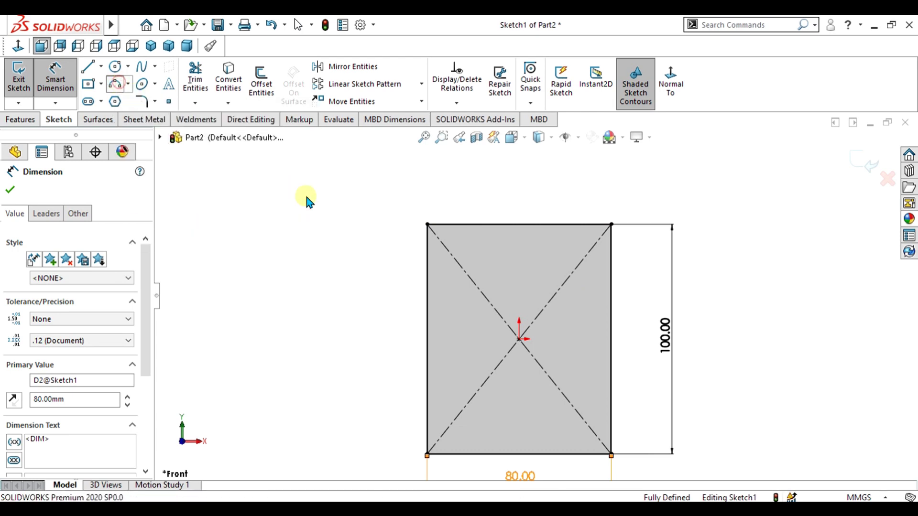
{"action": "left_click", "coordinate": [426, 224]}
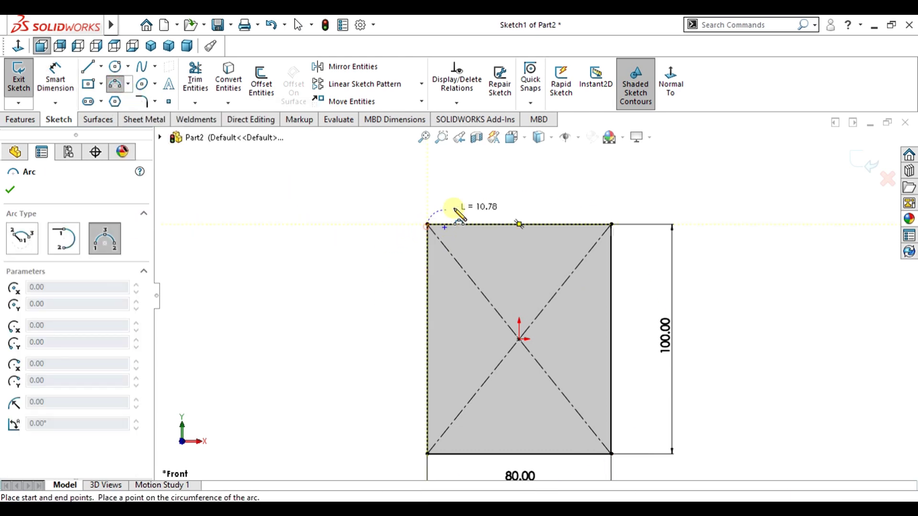
{"action": "left_click", "coordinate": [612, 224]}
{"action": "left_click", "coordinate": [597, 181]}
{"action": "key", "text": "Escape"}
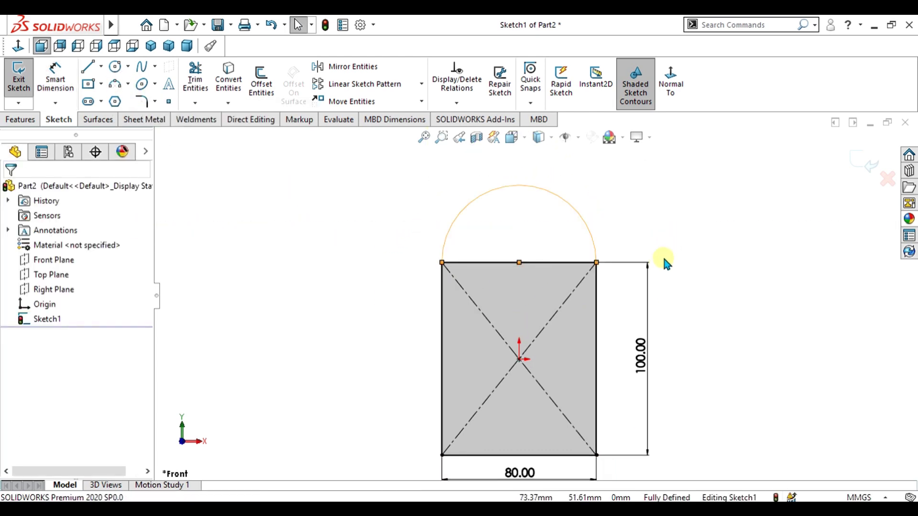
{"action": "scroll", "coordinate": [598, 265], "scroll_direction": "up", "scroll_amount": 2}
{"action": "right_click_drag", "start_coordinate": [676, 287], "coordinate": [673, 196]}
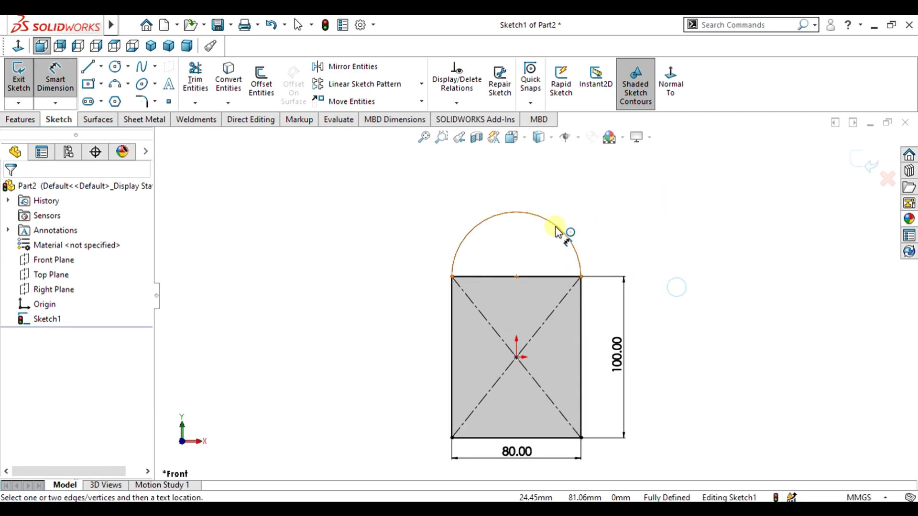
{"action": "left_click", "coordinate": [557, 228]}
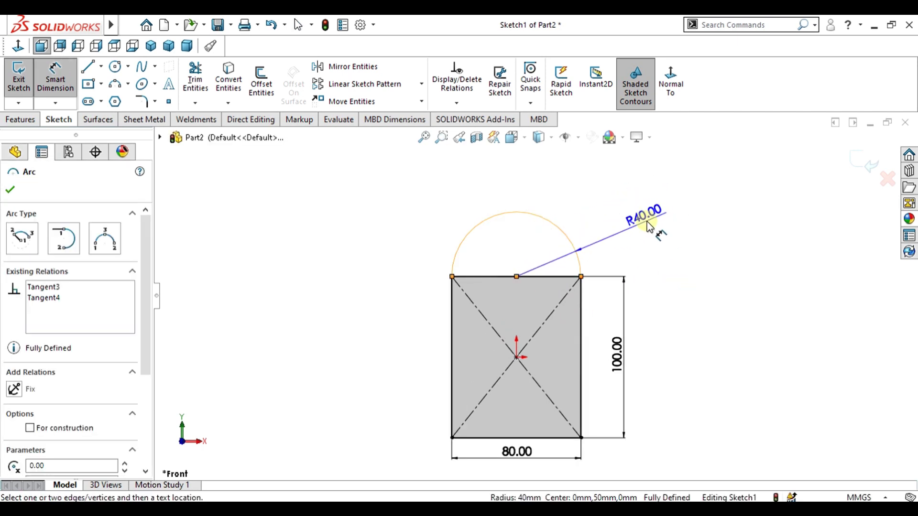
{"action": "key", "text": "Escape"}
Trim away the rectangle's upper edge beneath the arc to leave one closed outline
{"action": "scroll", "coordinate": [523, 274], "scroll_direction": "down", "scroll_amount": 3}
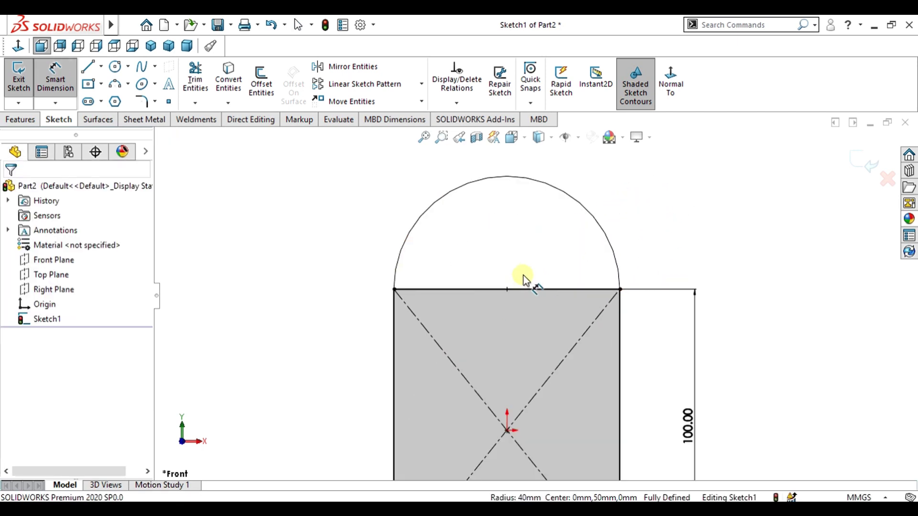
{"action": "left_click", "coordinate": [197, 84]}
{"action": "left_click_drag", "start_coordinate": [445, 263], "coordinate": [485, 342]}
Sketch a circle about 20.5 mm in diameter, concentric with the rounded upper end
{"action": "scroll", "coordinate": [486, 343], "scroll_direction": "up", "scroll_amount": 4}
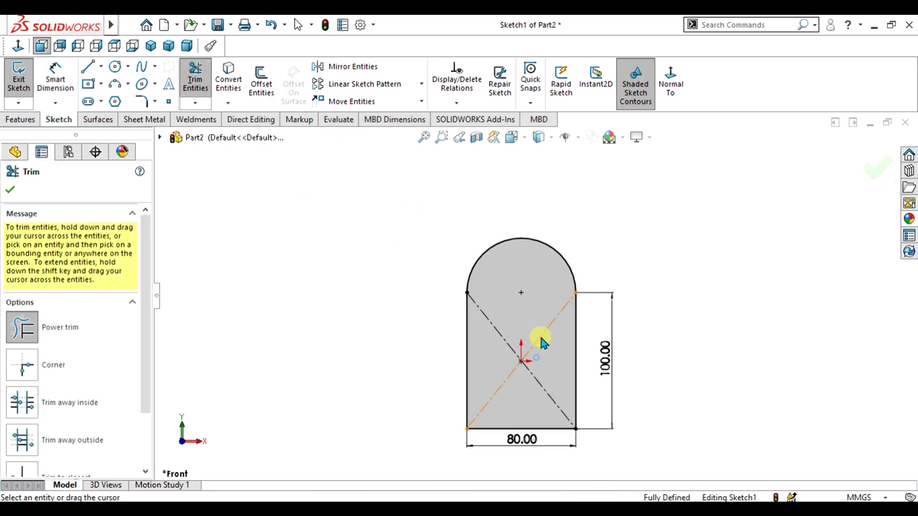
{"action": "scroll", "coordinate": [554, 296], "scroll_direction": "down", "scroll_amount": 4}
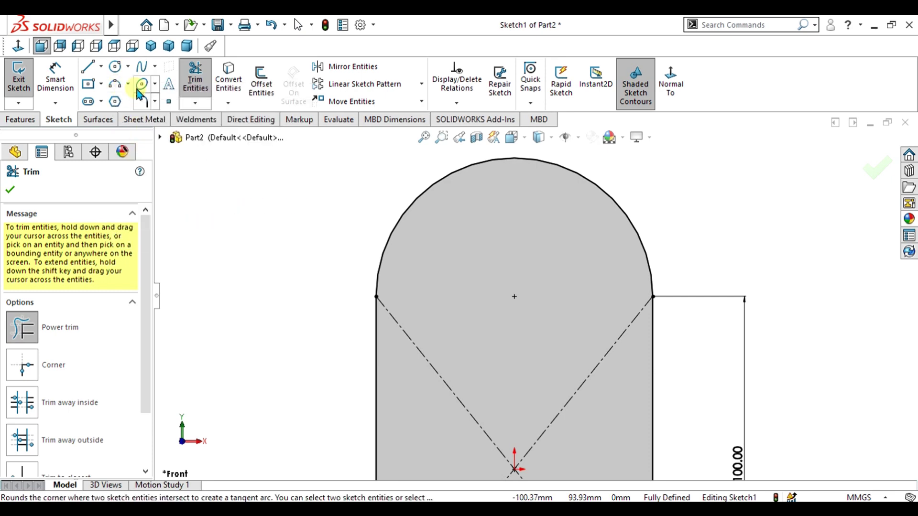
{"action": "left_click", "coordinate": [114, 66]}
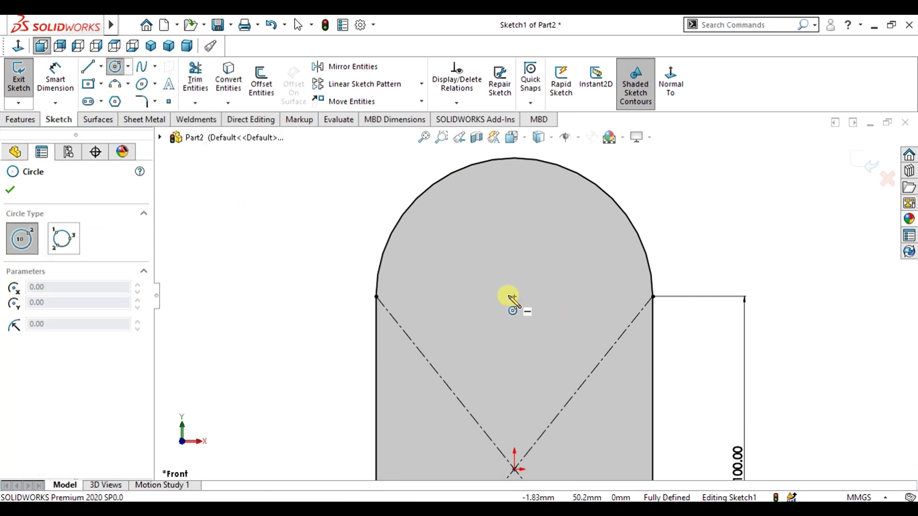
{"action": "left_click_drag", "start_coordinate": [514, 297], "coordinate": [593, 181]}
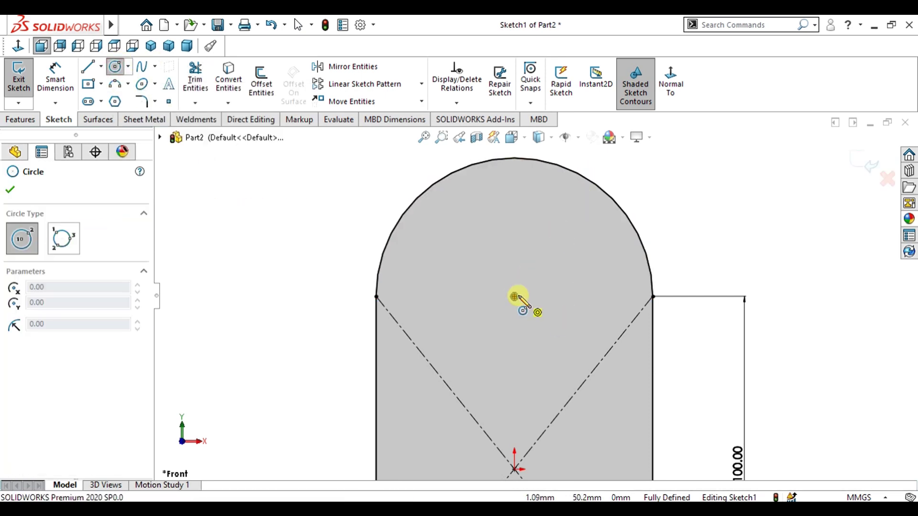
{"action": "left_click_drag", "start_coordinate": [514, 297], "coordinate": [537, 324]}
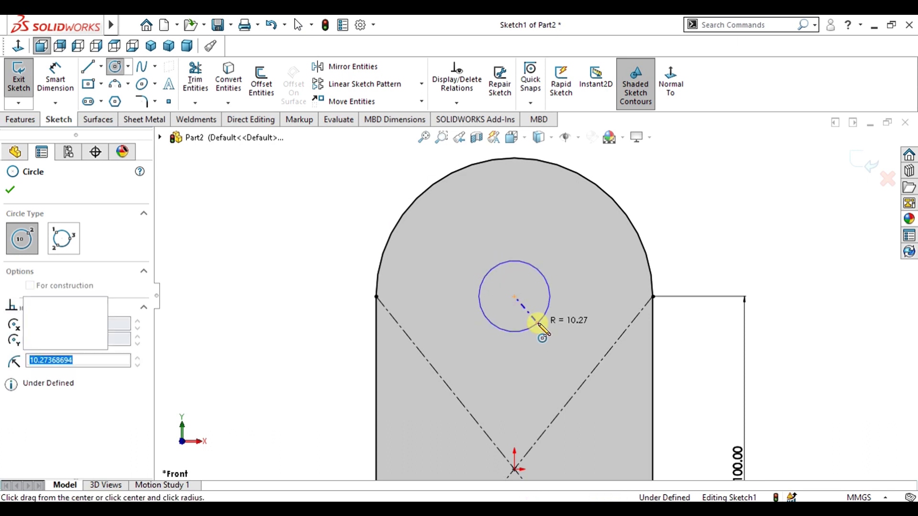
Dimension the circle and set its diameter to 30 mm
{"action": "right_click_drag", "start_coordinate": [715, 235], "coordinate": [715, 155]}
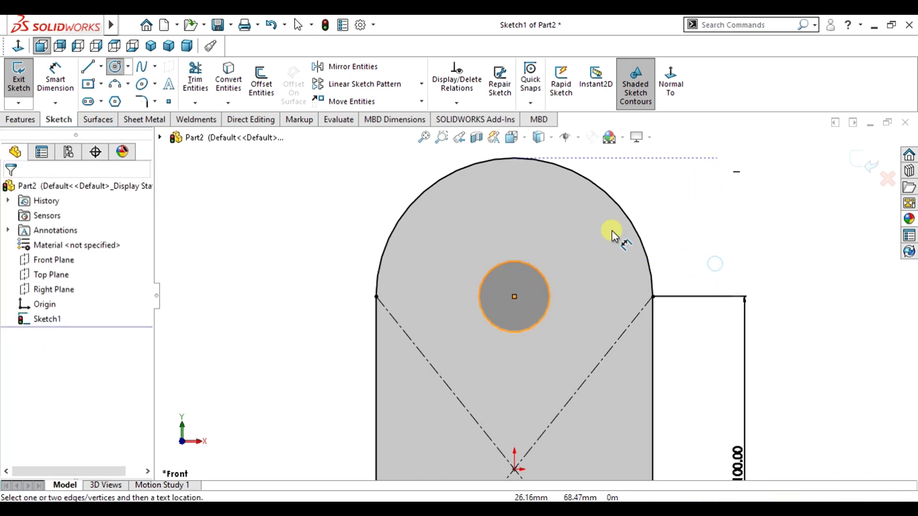
{"action": "left_click", "coordinate": [534, 265]}
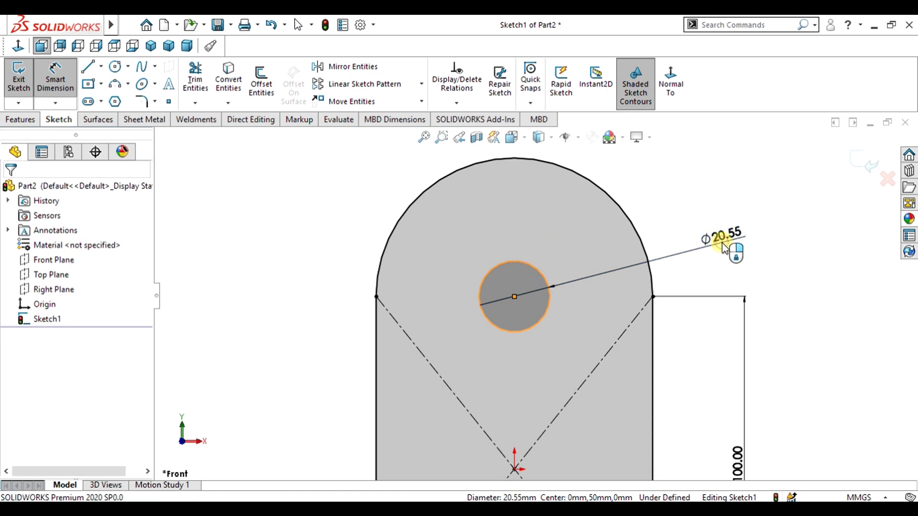
{"action": "left_click", "coordinate": [723, 244]}
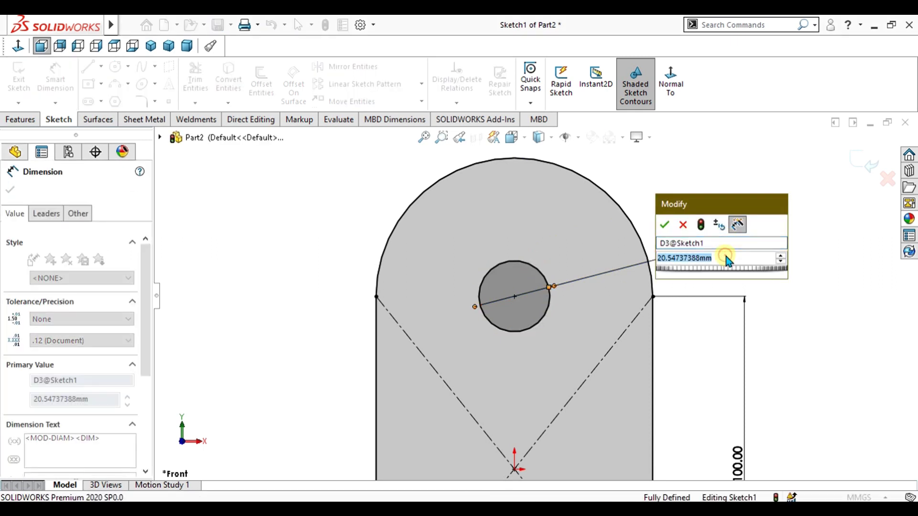
{"action": "type", "text": "30"}
{"action": "key", "text": "Return"}
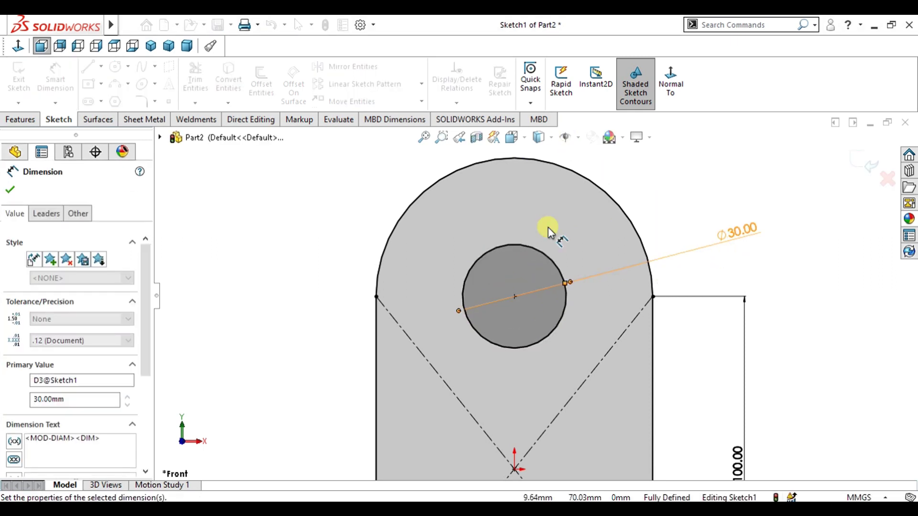
Extrude the profile as a blind boss 10 mm thick, keeping the circle as a through hole
{"action": "scroll", "coordinate": [555, 272], "scroll_direction": "down", "scroll_amount": 3}
{"action": "scroll", "coordinate": [569, 320], "scroll_direction": "down", "scroll_amount": 2}
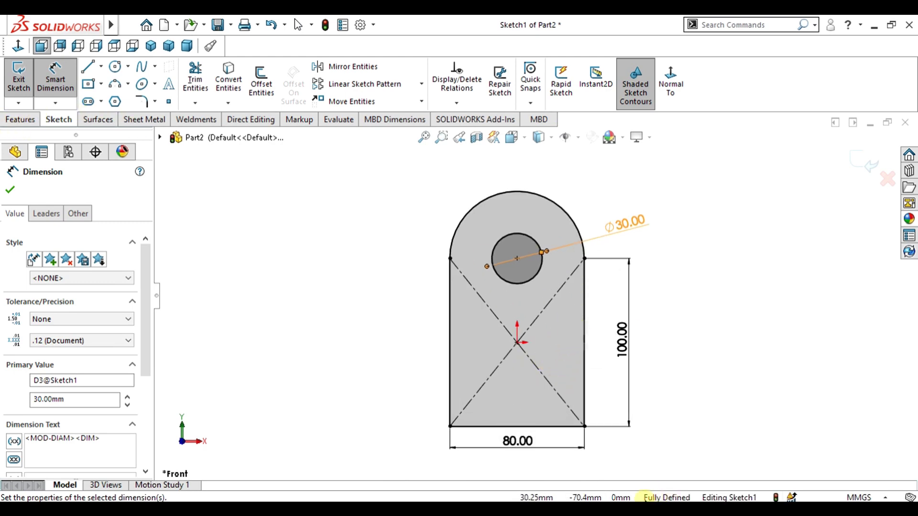
{"action": "left_click", "coordinate": [31, 119]}
{"action": "left_click", "coordinate": [30, 86]}
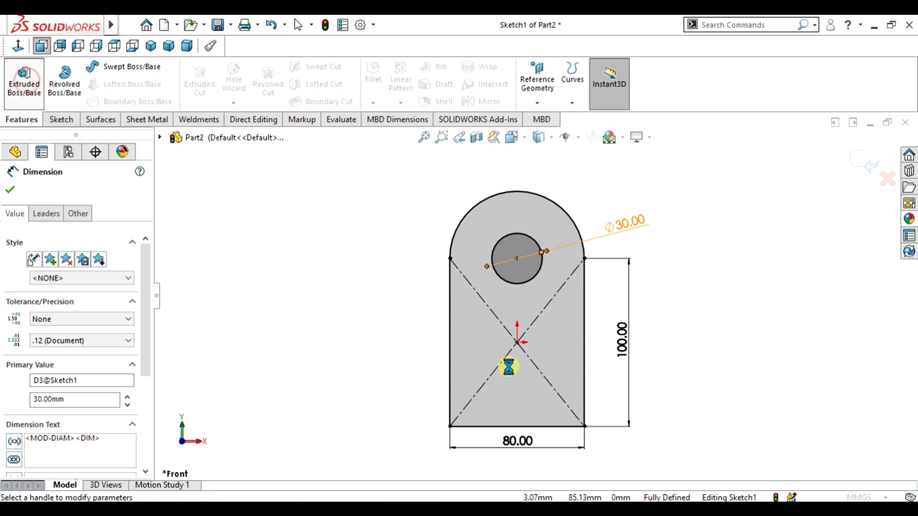
{"action": "middle_click_drag", "start_coordinate": [554, 338], "coordinate": [334, 370]}
{"action": "middle_click_drag", "start_coordinate": [573, 199], "coordinate": [519, 336]}
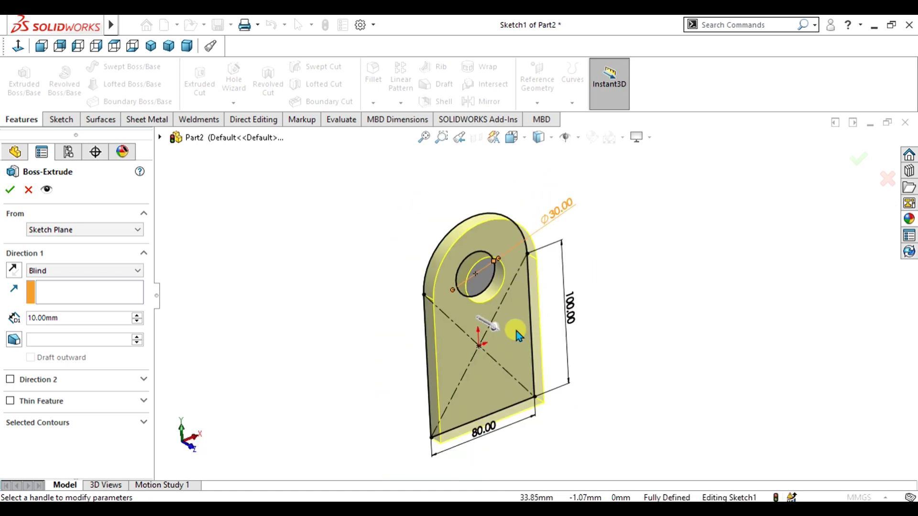
{"action": "left_click", "coordinate": [12, 189]}
Create a reference plane offset 30 mm outward from the plate's front face
{"action": "middle_click_drag", "start_coordinate": [290, 249], "coordinate": [593, 368]}
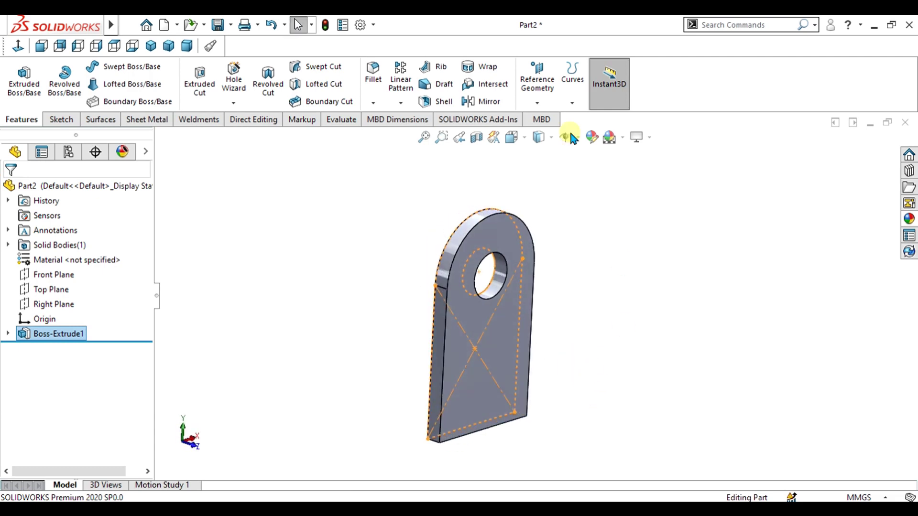
{"action": "left_click", "coordinate": [537, 86]}
{"action": "left_click", "coordinate": [549, 119]}
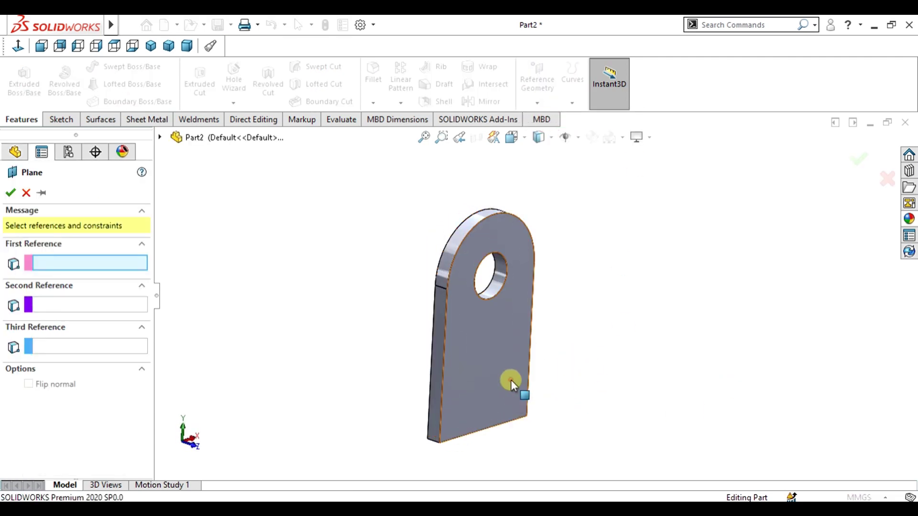
{"action": "left_click", "coordinate": [511, 380]}
{"action": "mouse_move", "coordinate": [529, 366]}
{"action": "middle_mouse_down"}
{"action": "mouse_move", "coordinate": [592, 309]}
{"action": "mouse_move", "coordinate": [543, 344]}
{"action": "mouse_move", "coordinate": [557, 362]}
{"action": "mouse_move", "coordinate": [536, 353]}
{"action": "mouse_move", "coordinate": [541, 369]}
{"action": "middle_mouse_up"}
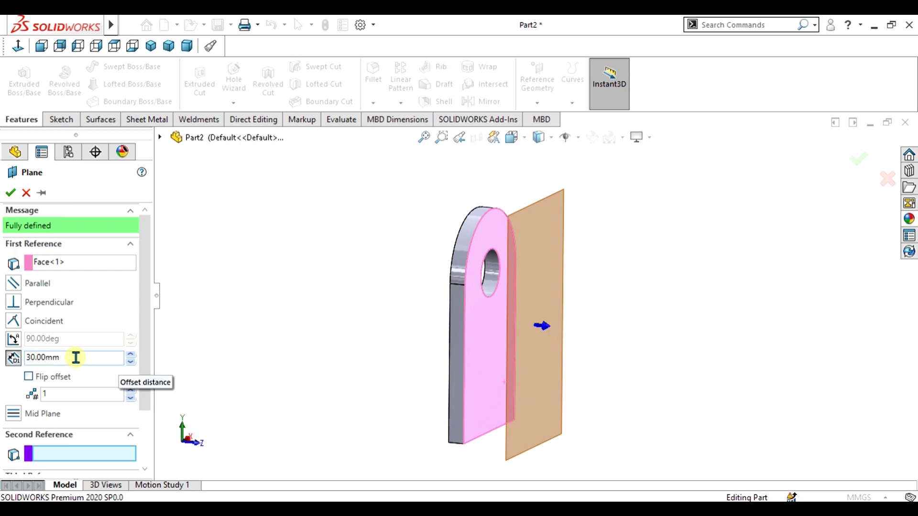
{"action": "left_click", "coordinate": [10, 194]}
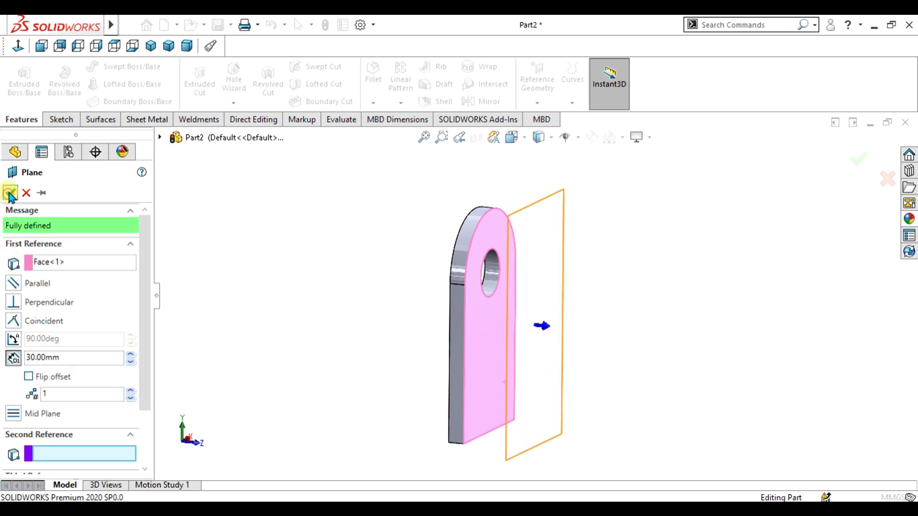
Start a new sketch on the offset plane and orient the view normal to it
{"action": "left_click", "coordinate": [59, 119]}
{"action": "left_click", "coordinate": [22, 78]}
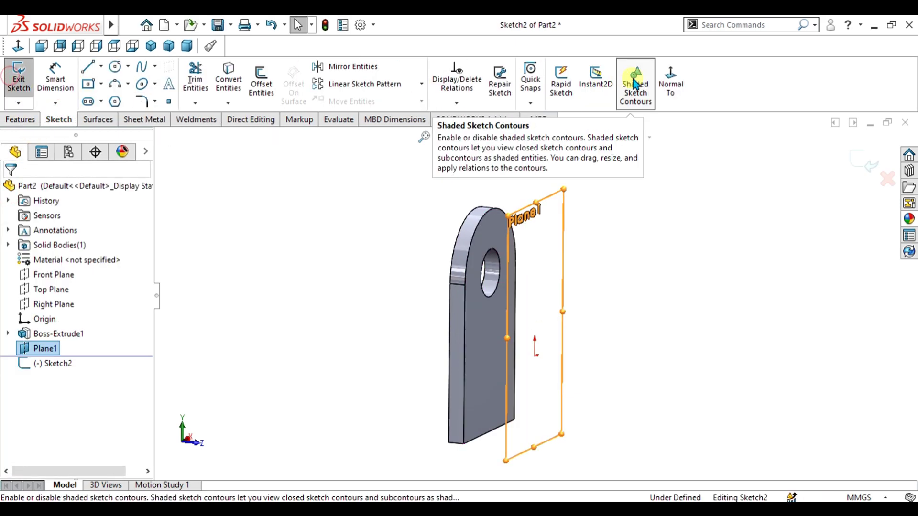
{"action": "left_click", "coordinate": [670, 79]}
Convert the outline of the plate's front face and the edge of its hole into sketch entities on the offset plane
{"action": "left_click", "coordinate": [568, 268]}
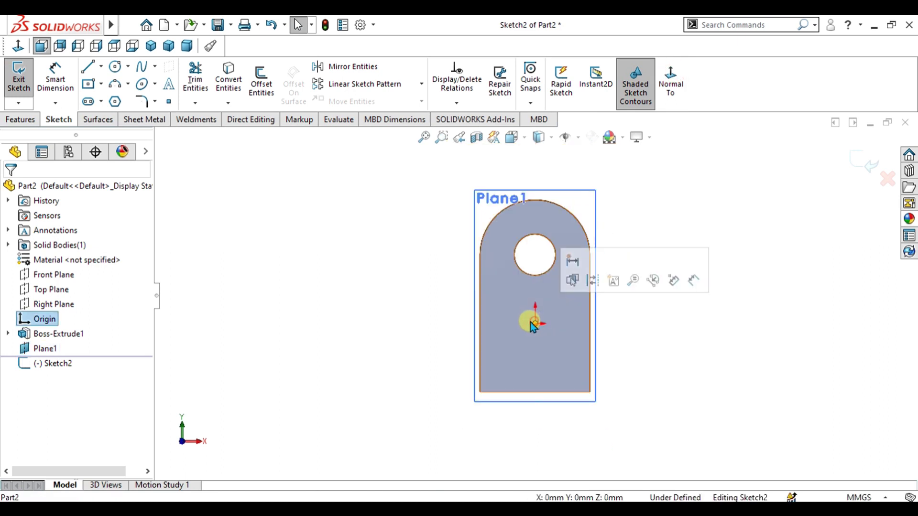
{"action": "scroll", "coordinate": [617, 301], "scroll_direction": "down", "scroll_amount": 2}
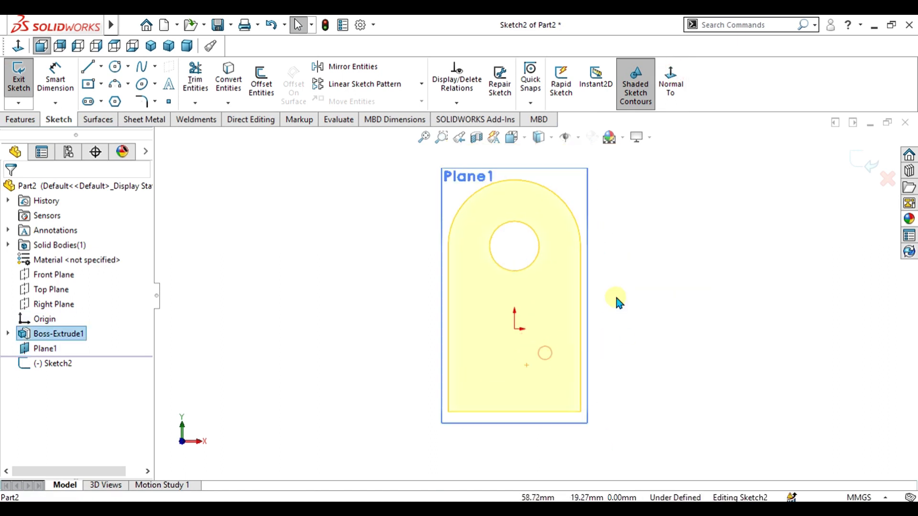
{"action": "left_click", "coordinate": [228, 78]}
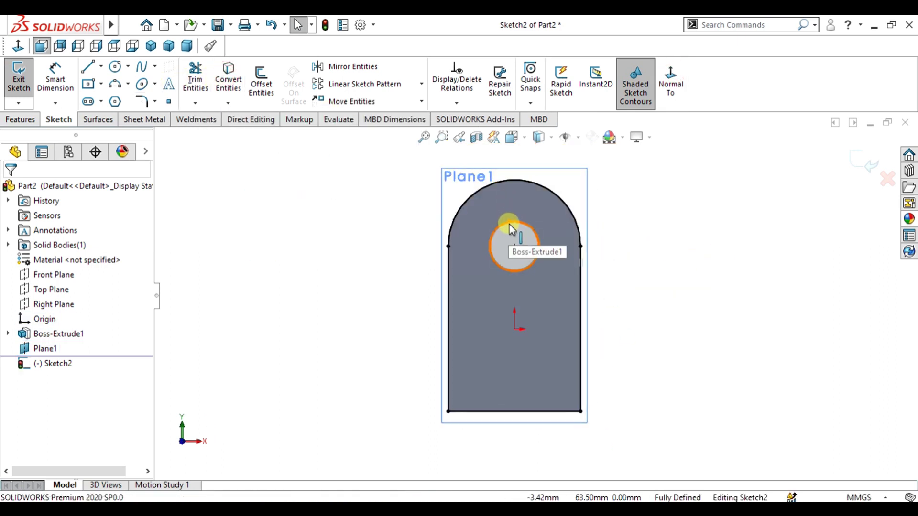
{"action": "left_click", "coordinate": [509, 226]}
{"action": "left_click", "coordinate": [240, 86]}
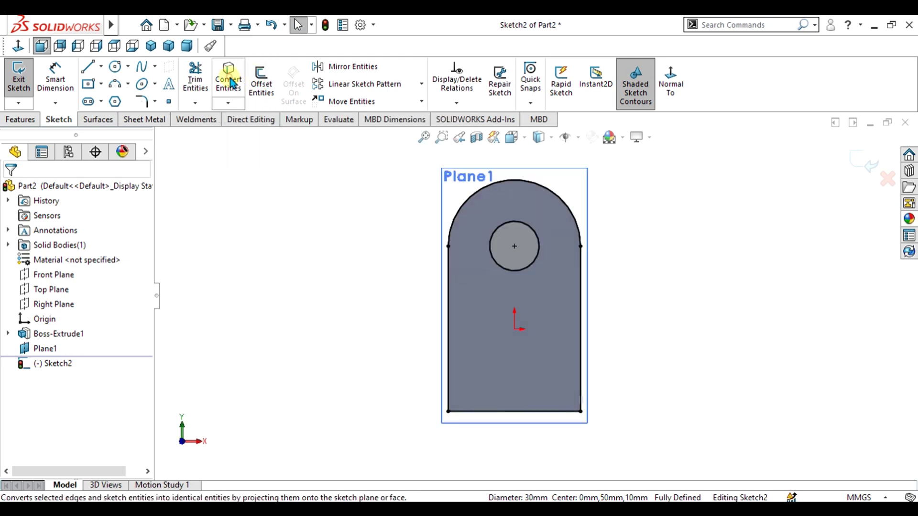
Extrude the converted profile as a blind boss 10 mm thick, away from the first plate
{"action": "left_click", "coordinate": [18, 119]}
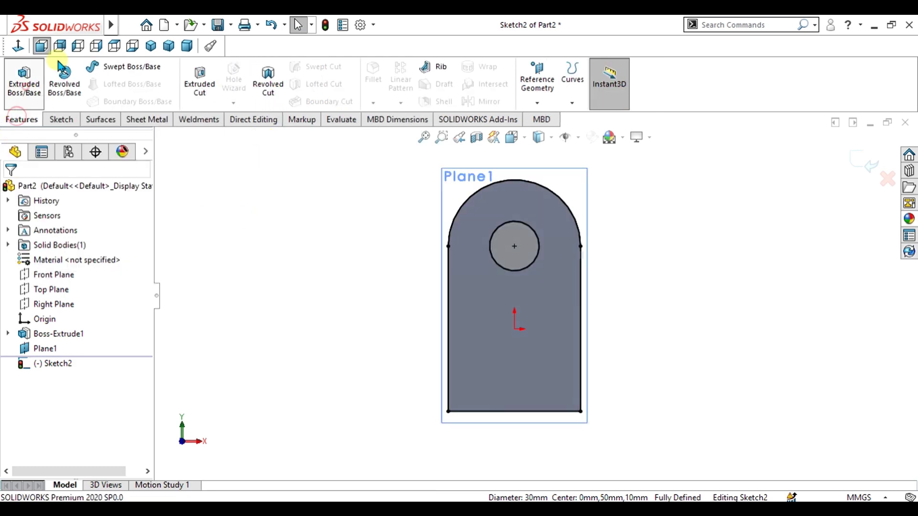
{"action": "middle_click_drag", "start_coordinate": [625, 293], "coordinate": [711, 317]}
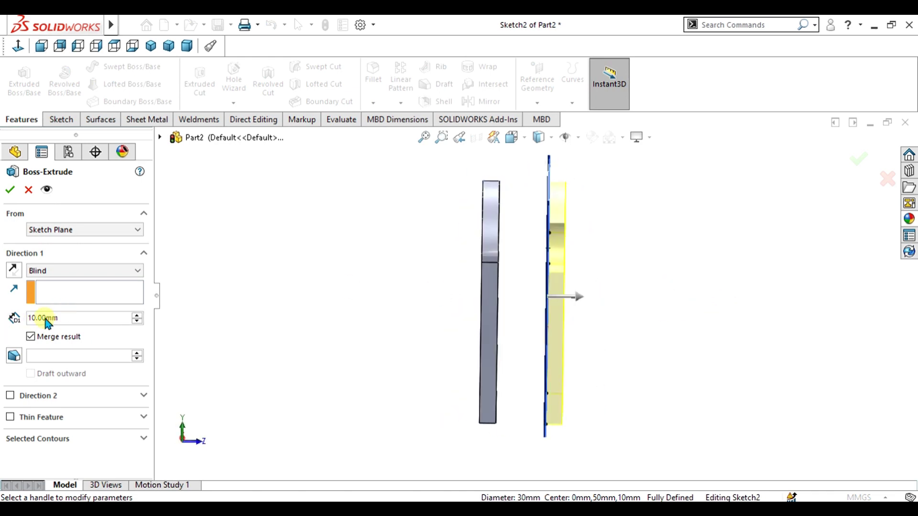
{"action": "left_click", "coordinate": [10, 189]}
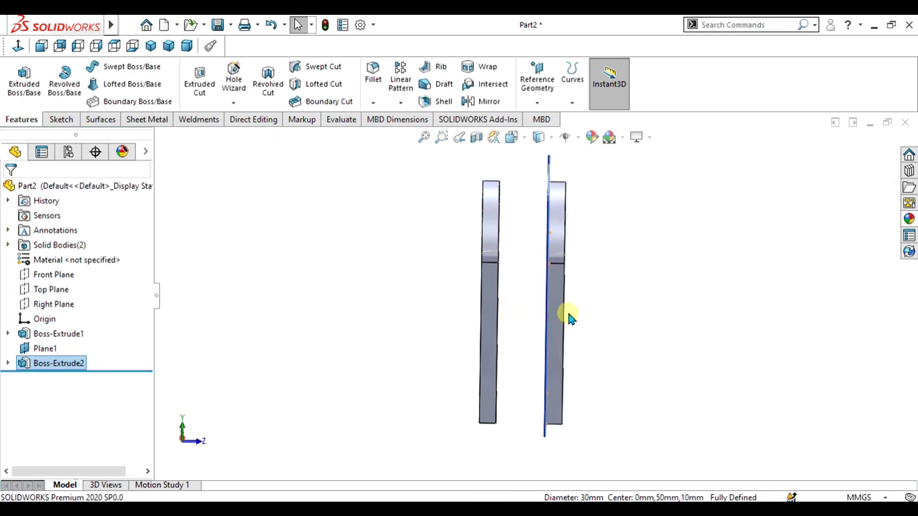
Start a new sketch on the Right Plane and orient the view normal to it
{"action": "scroll", "coordinate": [559, 330], "scroll_direction": "down", "scroll_amount": 3}
{"action": "mouse_move", "coordinate": [550, 354]}
{"action": "middle_mouse_down"}
{"action": "mouse_move", "coordinate": [547, 370]}
{"action": "mouse_move", "coordinate": [379, 416]}
{"action": "mouse_move", "coordinate": [658, 372]}
{"action": "mouse_move", "coordinate": [541, 407]}
{"action": "mouse_move", "coordinate": [589, 461]}
{"action": "mouse_move", "coordinate": [574, 458]}
{"action": "mouse_move", "coordinate": [546, 339]}
{"action": "middle_mouse_up"}
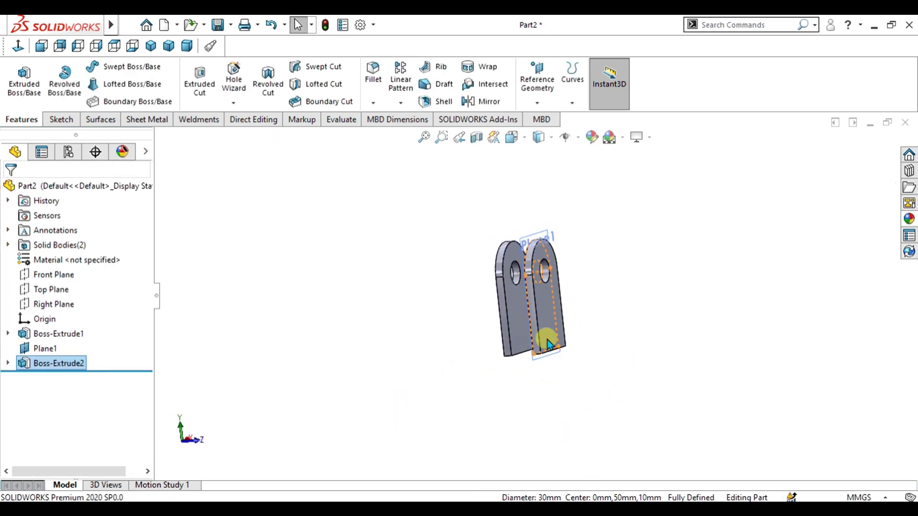
{"action": "scroll", "coordinate": [544, 334], "scroll_direction": "down", "scroll_amount": 3}
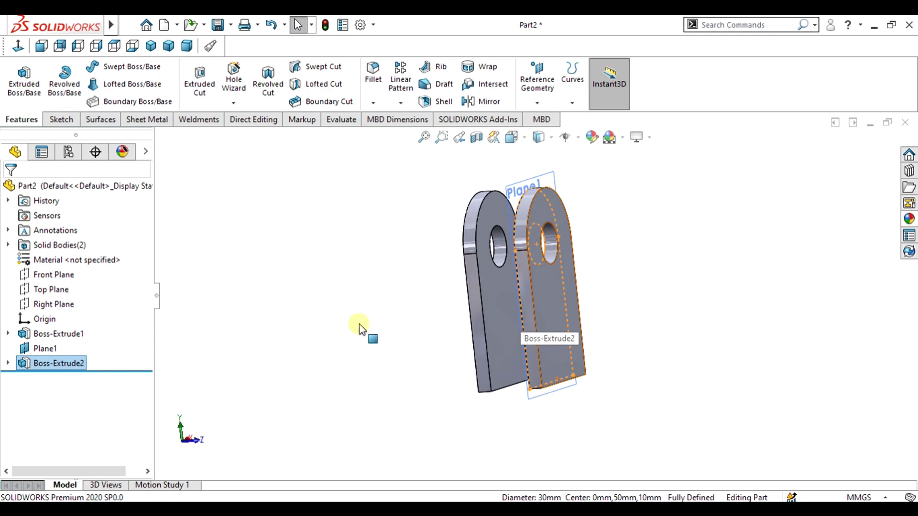
{"action": "left_click", "coordinate": [56, 305]}
{"action": "left_click", "coordinate": [60, 119]}
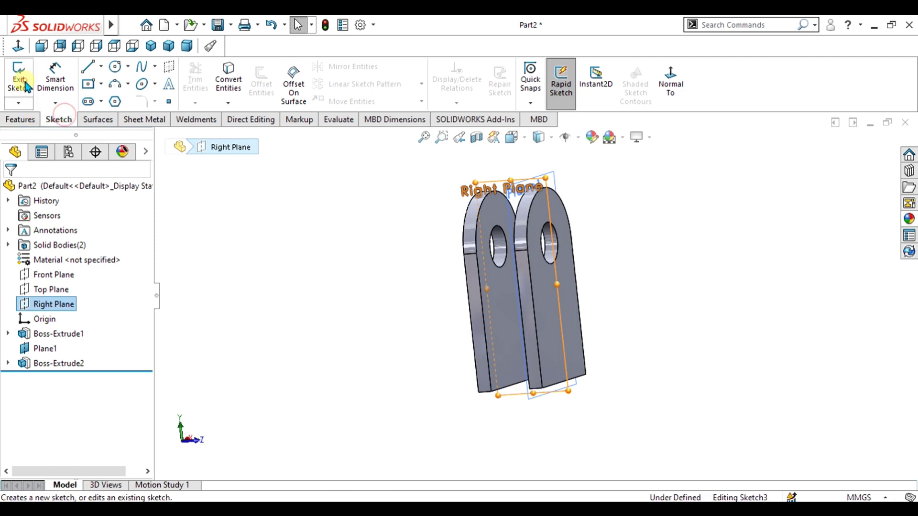
{"action": "left_click", "coordinate": [671, 77]}
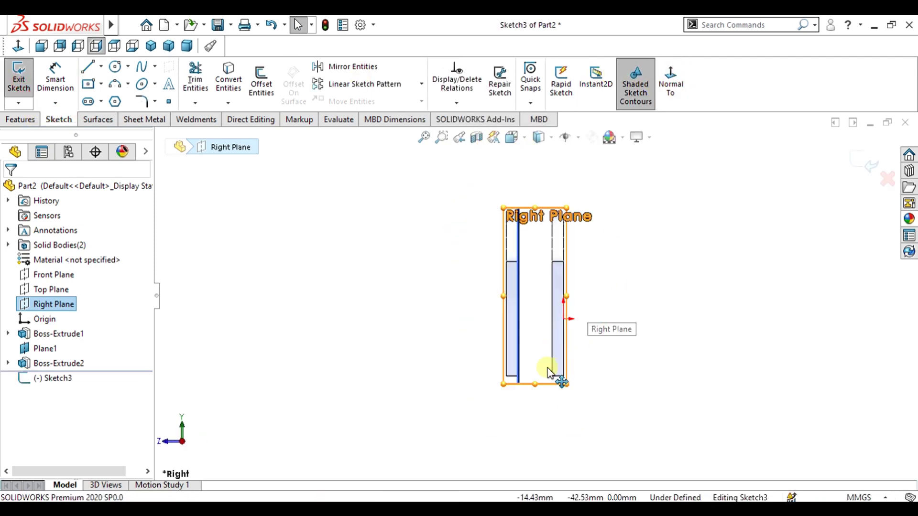
Sketch a horizontal centerline across the plates' upper ends, joining the outer top corners of both plates
{"action": "left_click", "coordinate": [102, 67]}
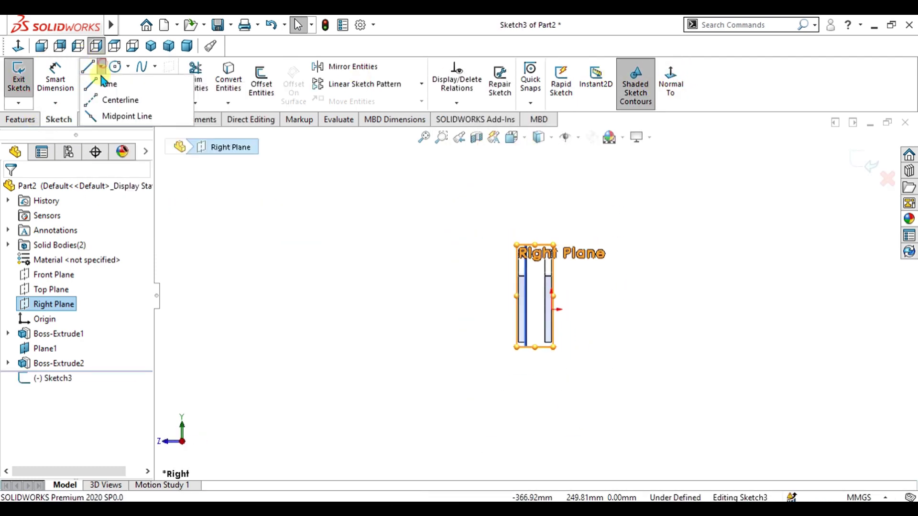
{"action": "left_click", "coordinate": [113, 99]}
{"action": "scroll", "coordinate": [541, 248], "scroll_direction": "up", "scroll_amount": 8}
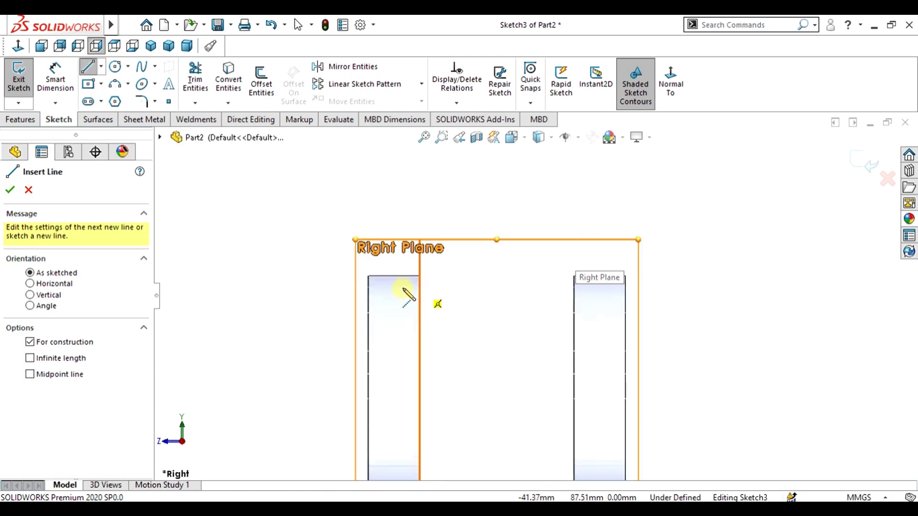
{"action": "scroll", "coordinate": [396, 291], "scroll_direction": "up", "scroll_amount": 3}
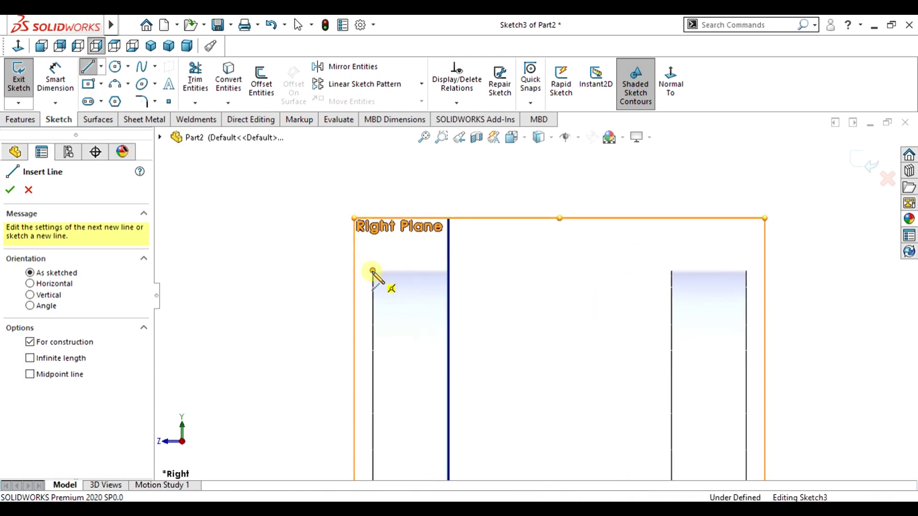
{"action": "left_click", "coordinate": [373, 271]}
{"action": "left_click", "coordinate": [745, 271]}
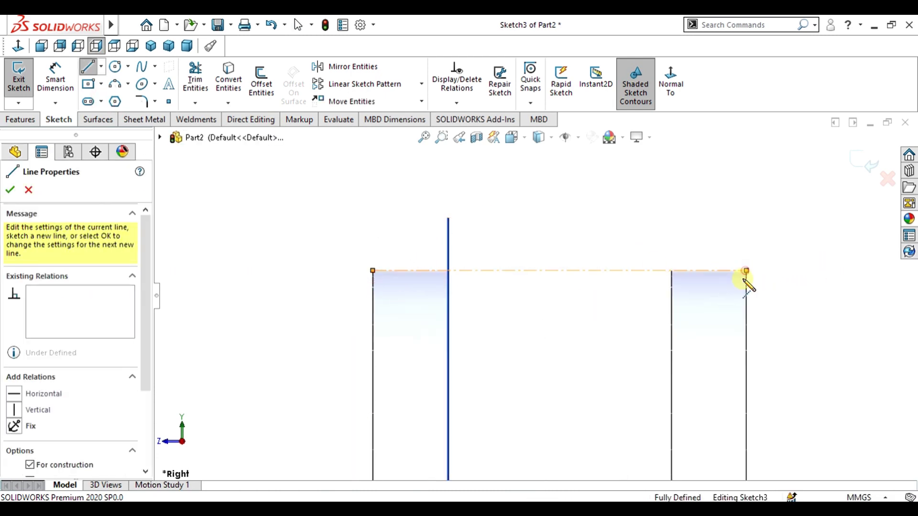
{"action": "scroll", "coordinate": [574, 293], "scroll_direction": "down", "scroll_amount": 2}
{"action": "key", "text": "Escape"}
Sketch a vertical centerline about 220 mm long downward from the midpoint of the horizontal centerline
{"action": "left_click", "coordinate": [102, 72]}
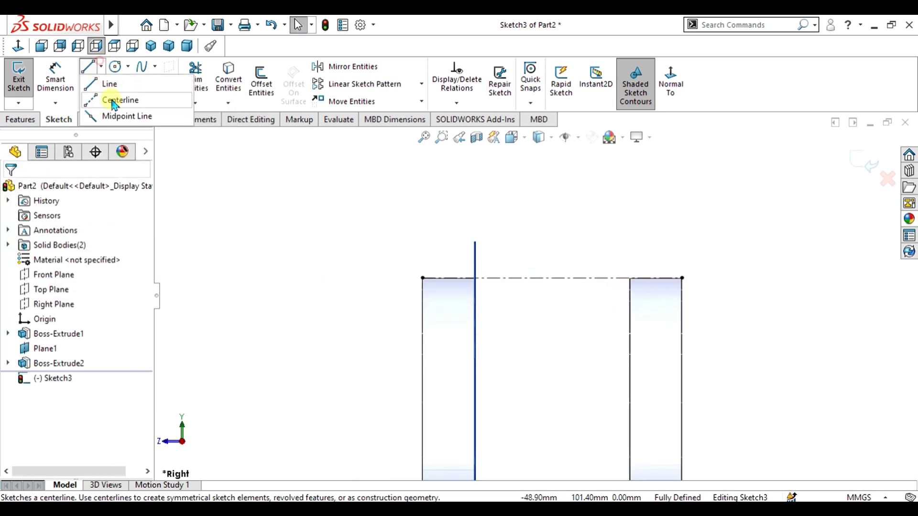
{"action": "left_click", "coordinate": [105, 82]}
{"action": "left_click", "coordinate": [551, 279]}
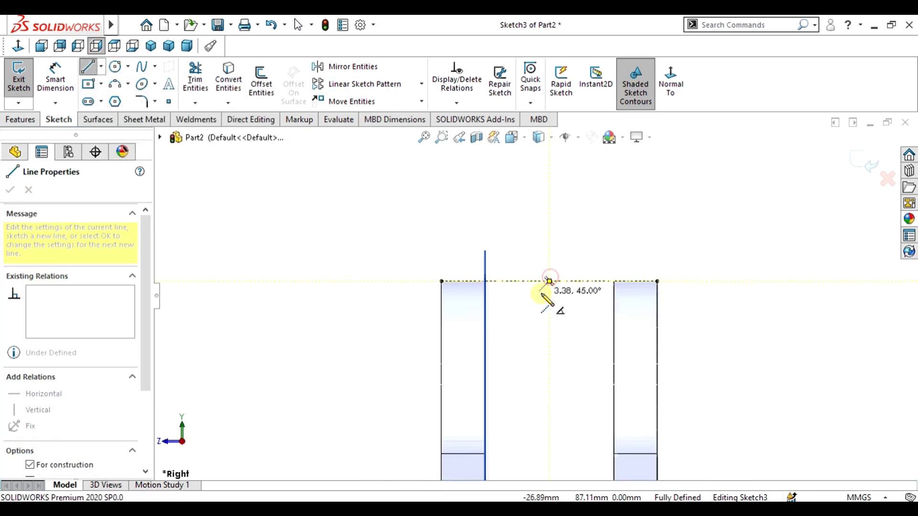
{"action": "scroll", "coordinate": [545, 287], "scroll_direction": "down", "scroll_amount": 5}
{"action": "left_click", "coordinate": [538, 421]}
Dimension the vertical centerline and set its length to 200 mm
{"action": "right_click_drag", "start_coordinate": [594, 399], "coordinate": [608, 227]}
{"action": "left_click", "coordinate": [538, 397]}
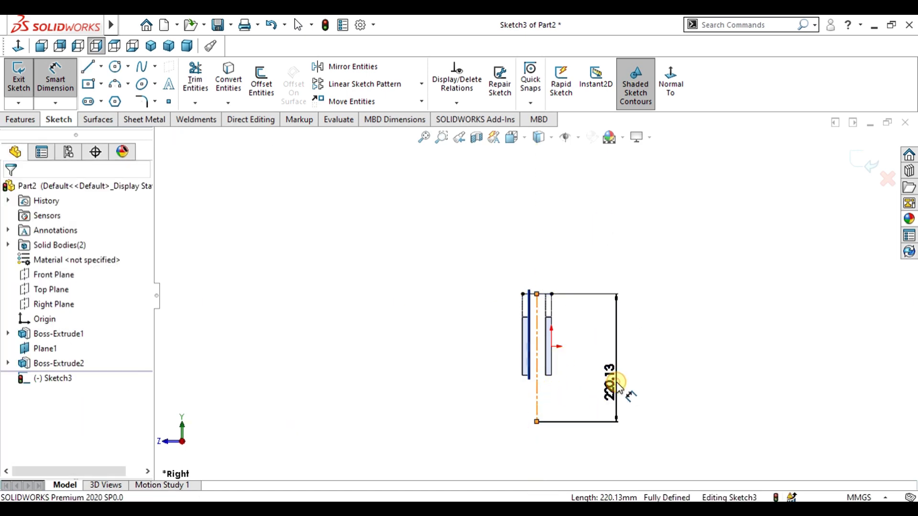
{"action": "left_click", "coordinate": [628, 390]}
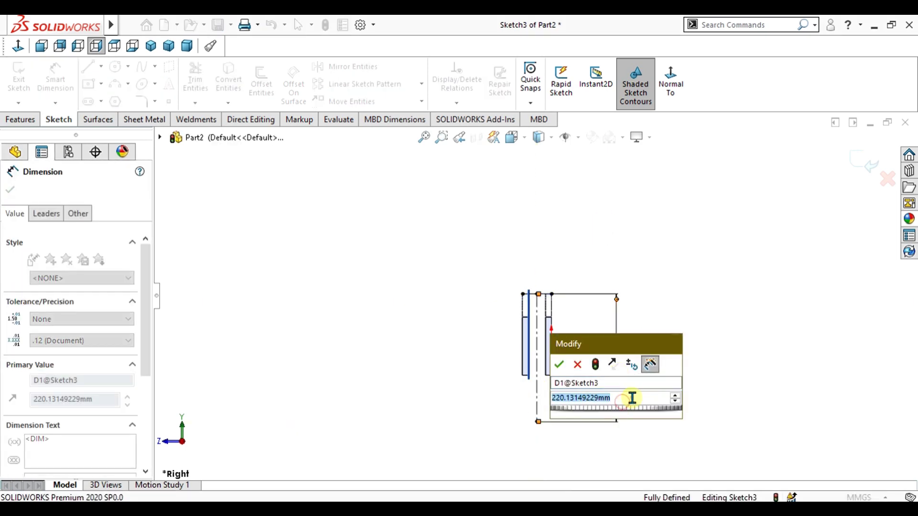
{"action": "type", "text": "200"}
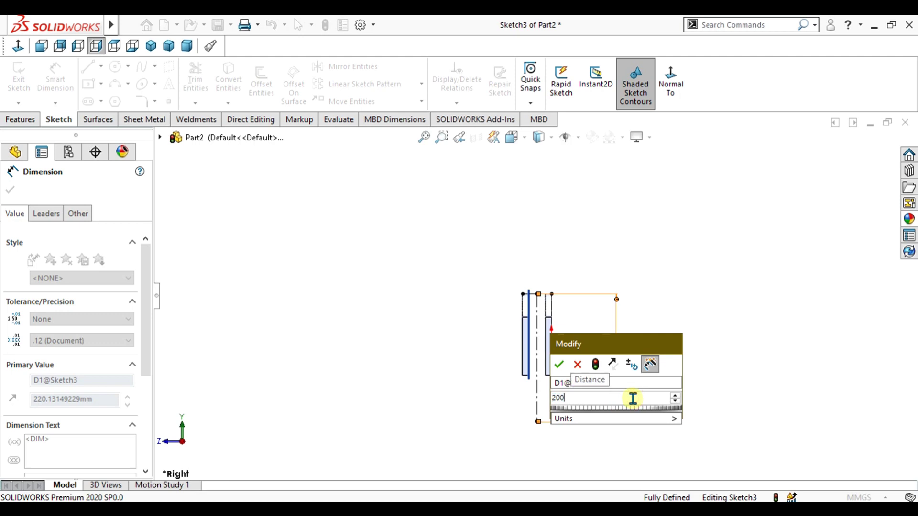
{"action": "key", "text": "Return"}
Sketch a corner rectangle about 92 mm wide and 145 mm high below the plates, its top level with the vertical centerline's lower end
{"action": "scroll", "coordinate": [529, 389], "scroll_direction": "down", "scroll_amount": 3}
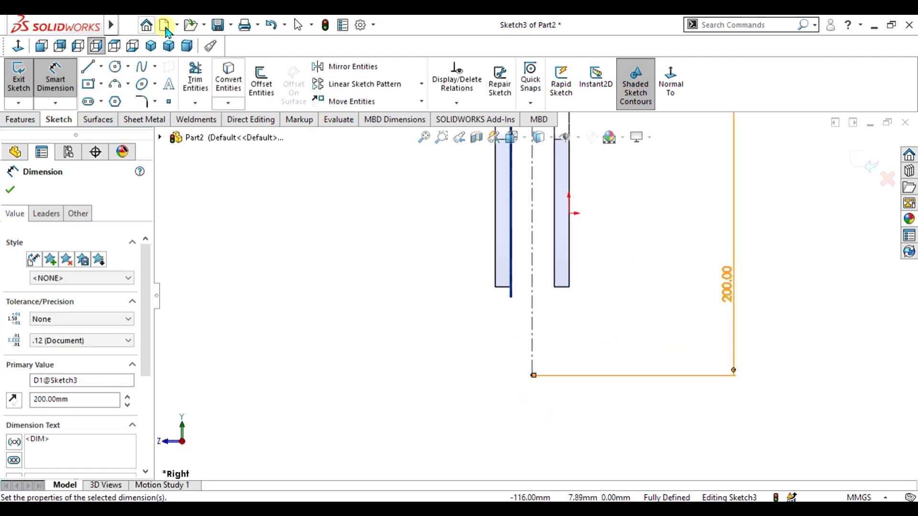
{"action": "left_click", "coordinate": [102, 85]}
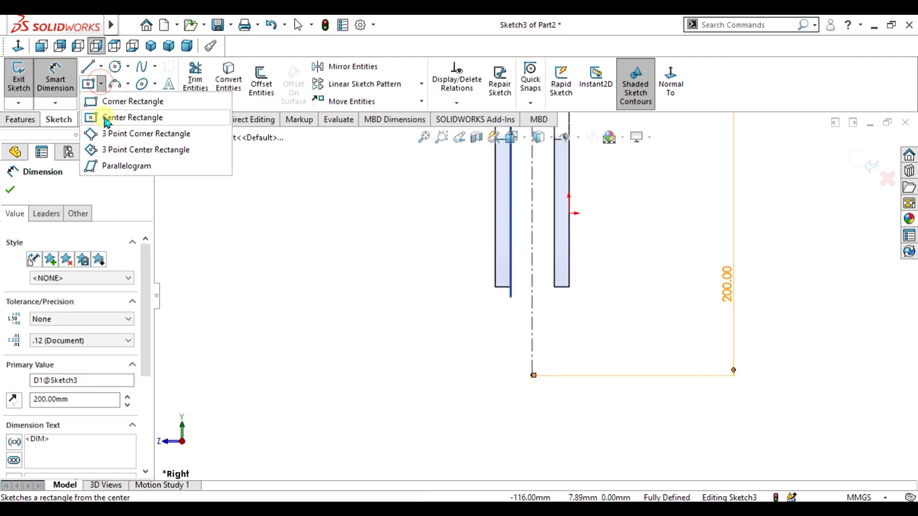
{"action": "left_click", "coordinate": [108, 101]}
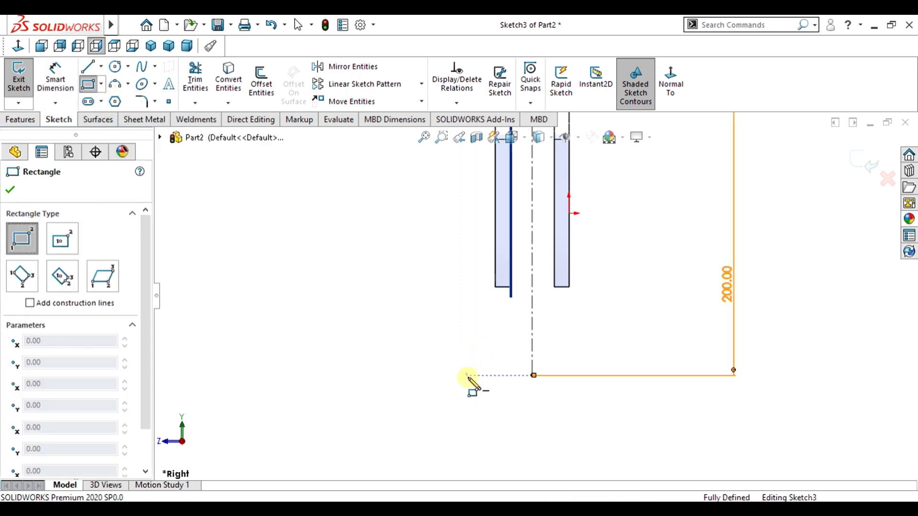
{"action": "left_click", "coordinate": [467, 375]}
{"action": "scroll", "coordinate": [591, 485], "scroll_direction": "up", "scroll_amount": 3}
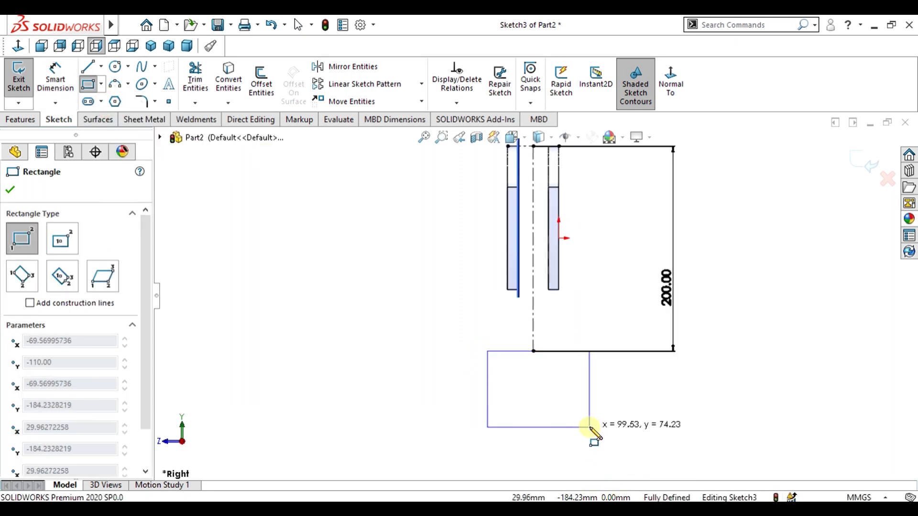
{"action": "left_click", "coordinate": [567, 437]}
Dimension the rectangle's vertical side and set its height to 100 mm
{"action": "right_click_drag", "start_coordinate": [610, 393], "coordinate": [608, 287]}
{"action": "scroll", "coordinate": [600, 401], "scroll_direction": "down", "scroll_amount": 4}
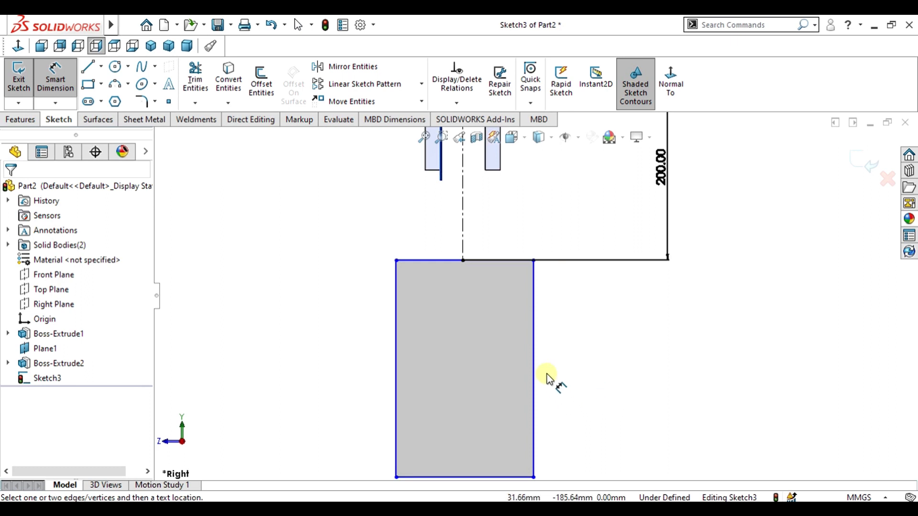
{"action": "left_click", "coordinate": [601, 369]}
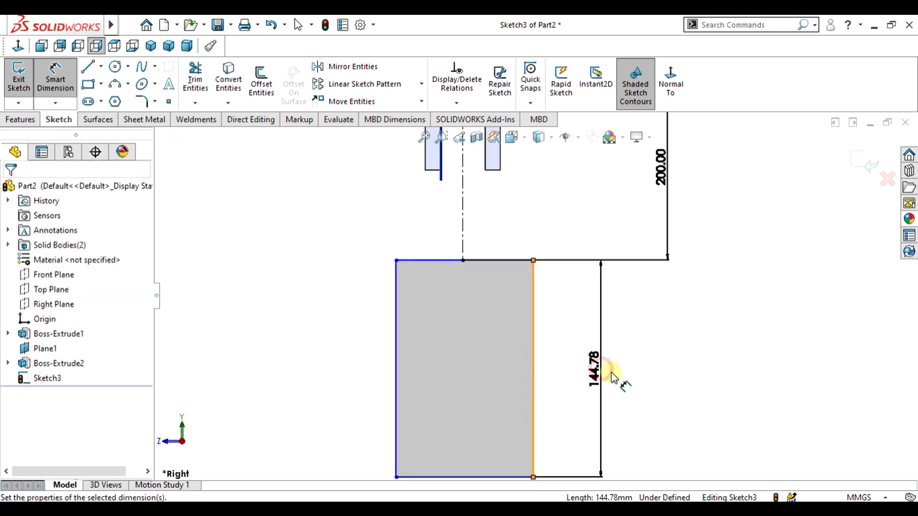
{"action": "left_click", "coordinate": [612, 377]}
{"action": "type", "text": "100"}
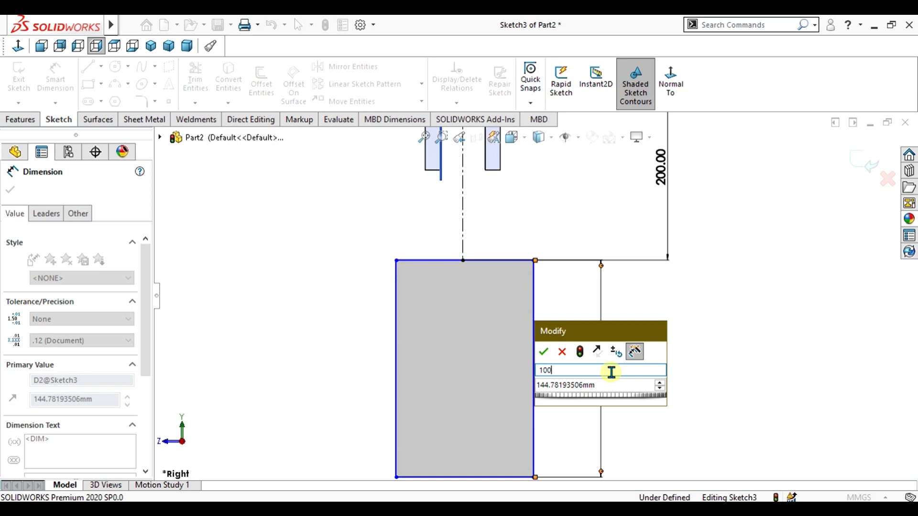
{"action": "key", "text": "Tab"}
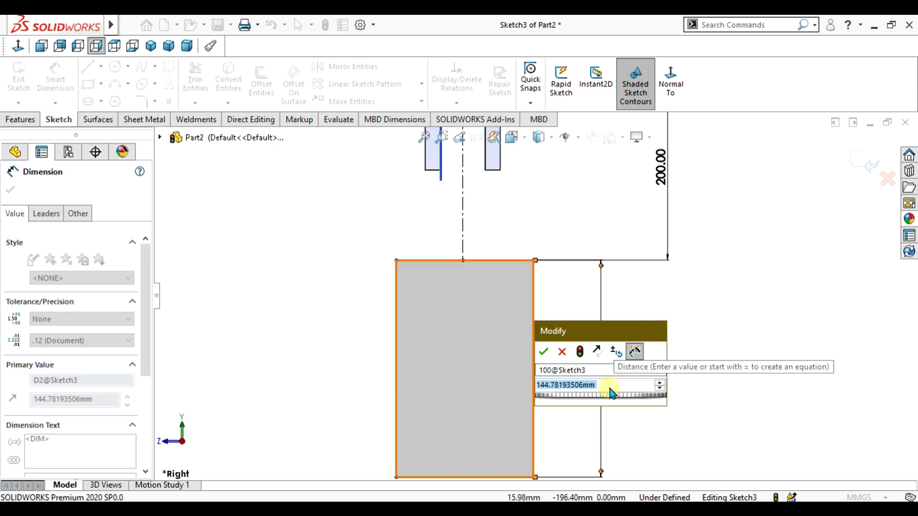
{"action": "type", "text": "100"}
{"action": "key", "text": "Return"}
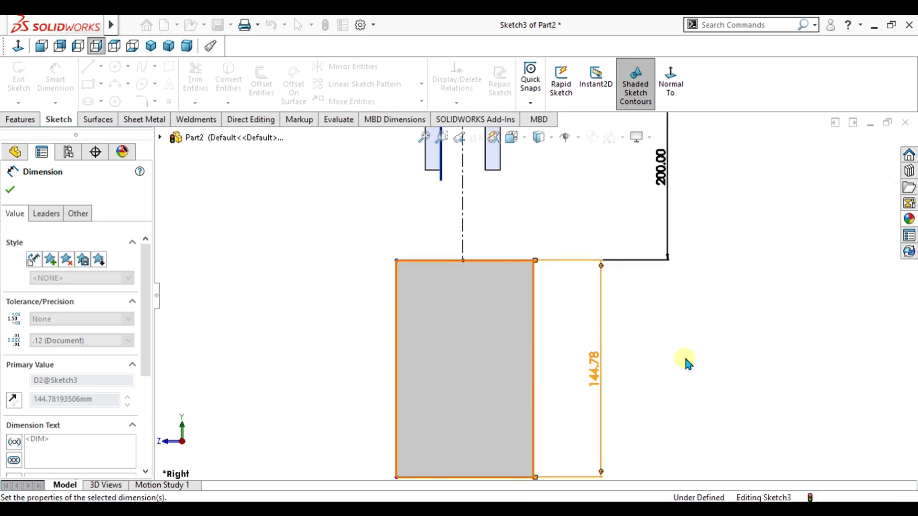
{"action": "right_click_drag", "start_coordinate": [686, 357], "coordinate": [684, 230]}
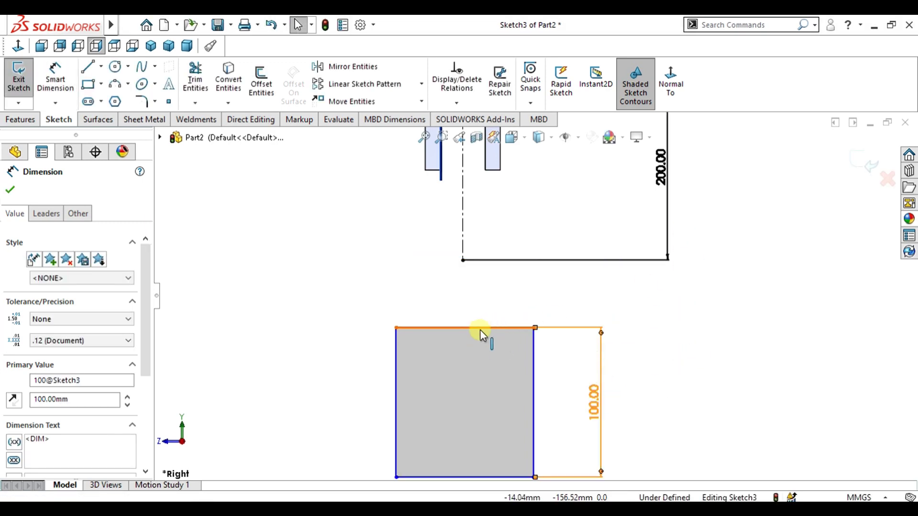
Dimension the rectangle's top edge and set its width to 80 mm
{"action": "right_click_drag", "start_coordinate": [655, 329], "coordinate": [636, 233]}
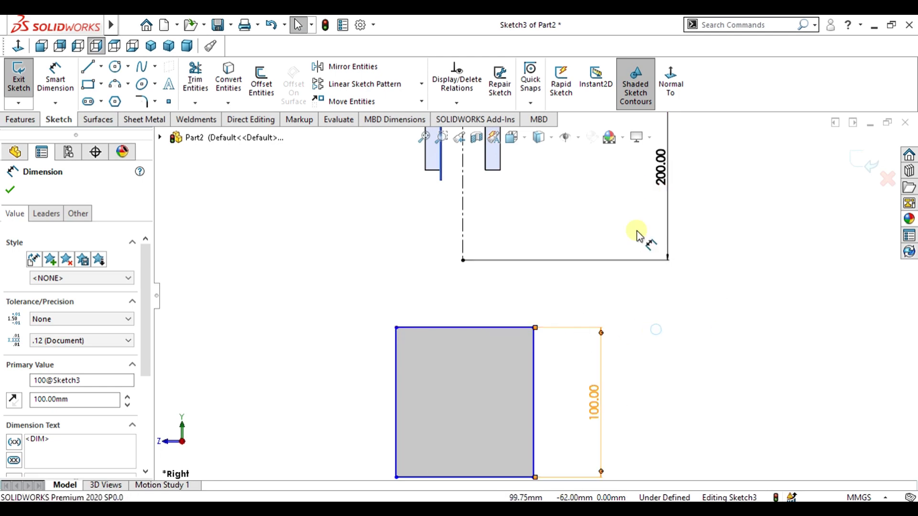
{"action": "left_click", "coordinate": [461, 329]}
{"action": "left_click", "coordinate": [460, 288]}
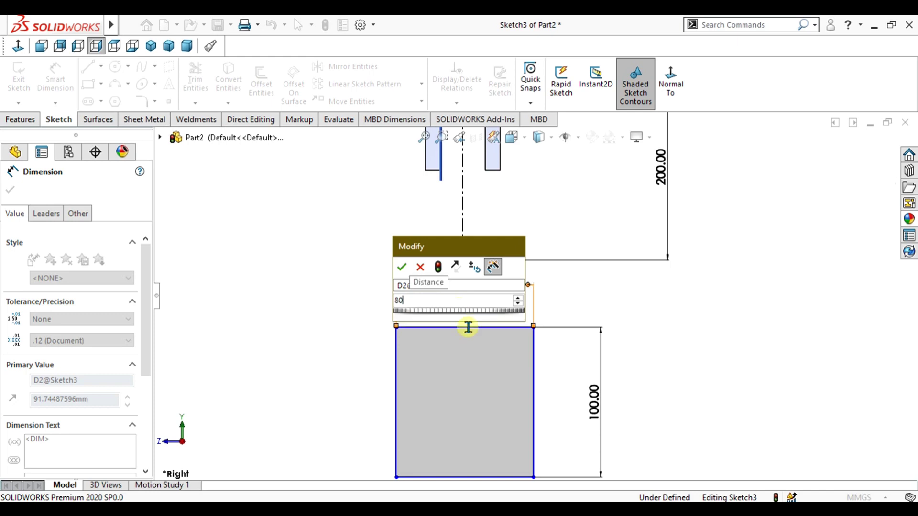
{"action": "key", "text": "Return"}
{"action": "key", "text": "Escape"}
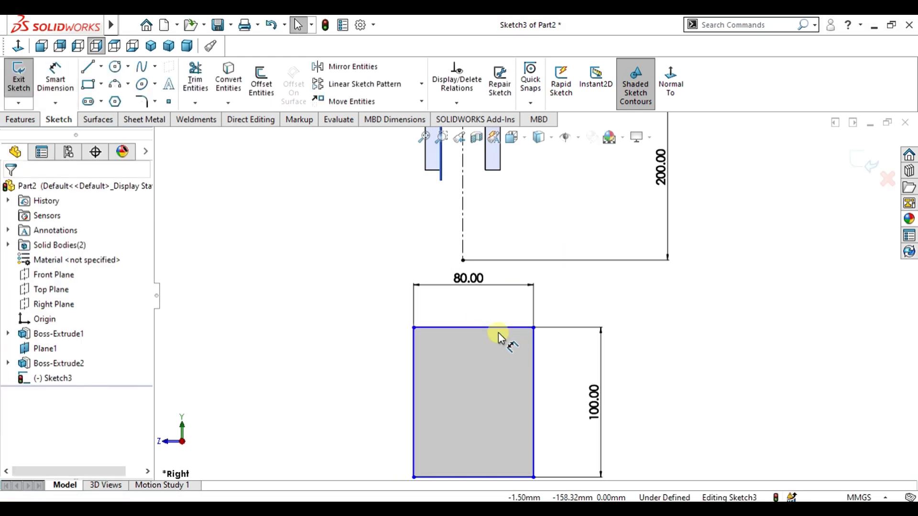
{"action": "scroll", "coordinate": [488, 329], "scroll_direction": "down", "scroll_amount": 2}
{"action": "right_click_drag", "start_coordinate": [732, 250], "coordinate": [732, 199]}
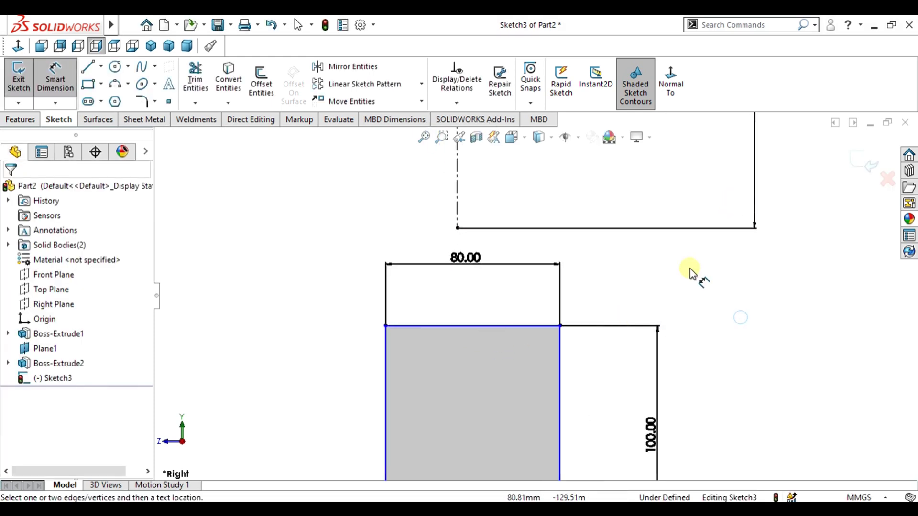
{"action": "key", "text": "Escape"}
{"action": "left_click", "coordinate": [508, 326]}
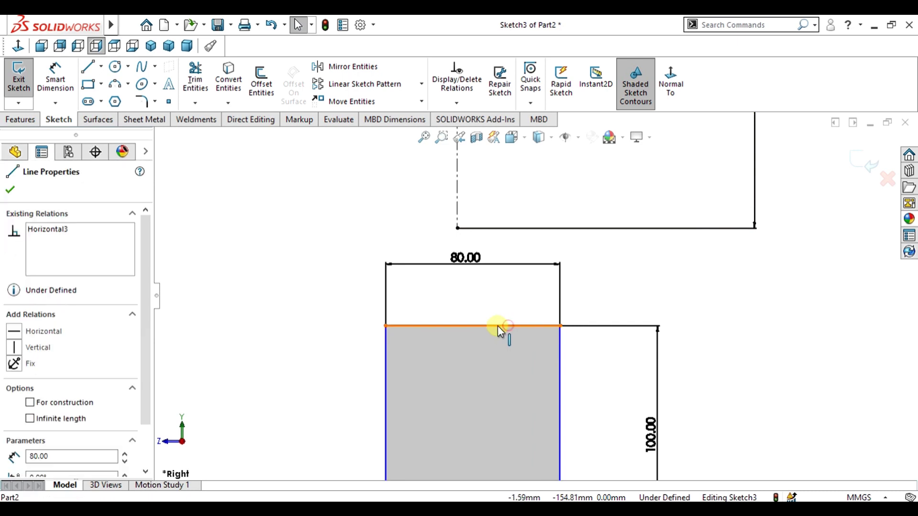
{"action": "left_click", "coordinate": [472, 326]}
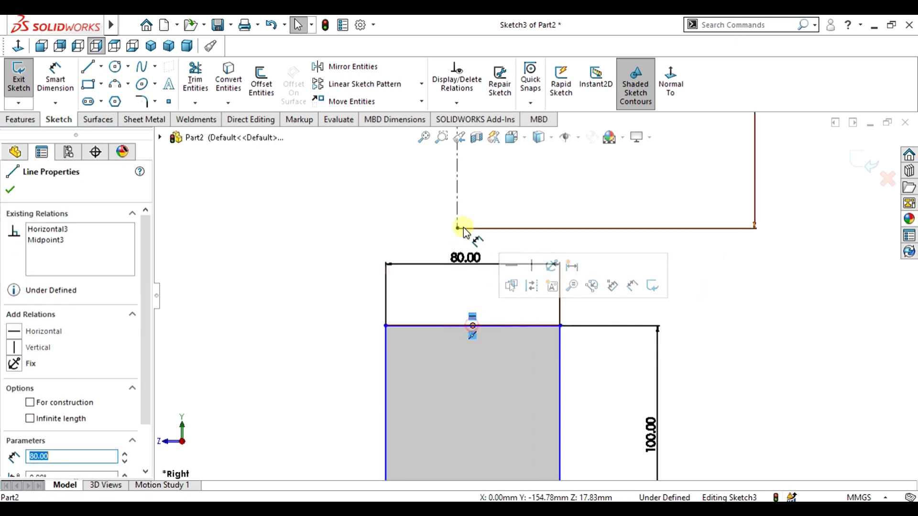
{"action": "left_click", "coordinate": [458, 208], "text": "ctrl"}
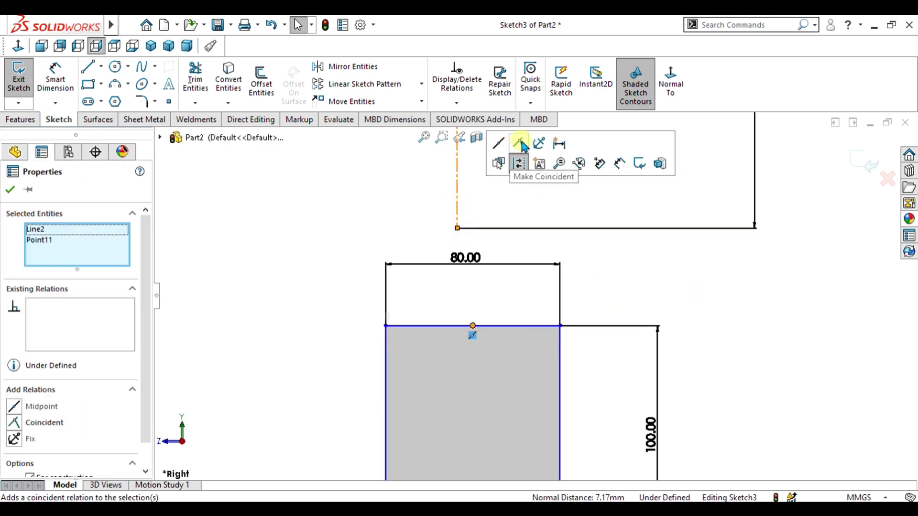
{"action": "left_click", "coordinate": [640, 290]}
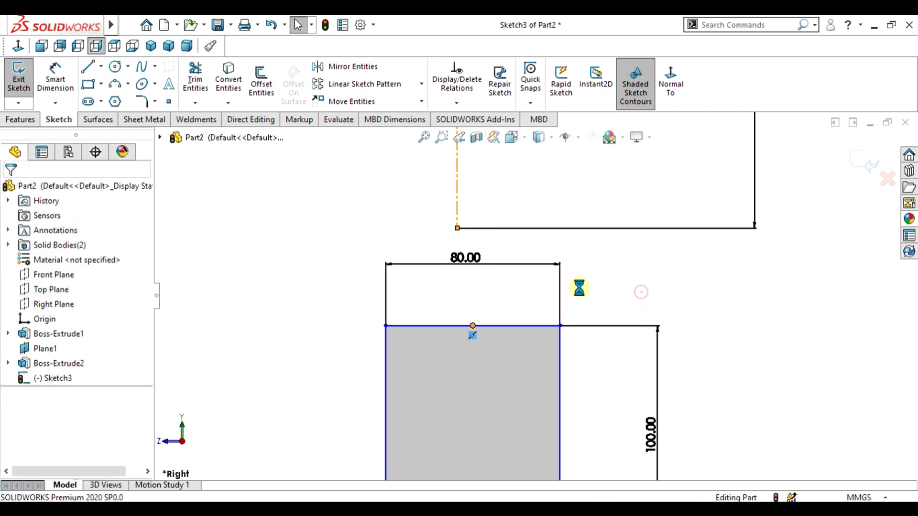
{"action": "scroll", "coordinate": [576, 304], "scroll_direction": "up", "scroll_amount": 2}
{"action": "left_click", "coordinate": [60, 211]}
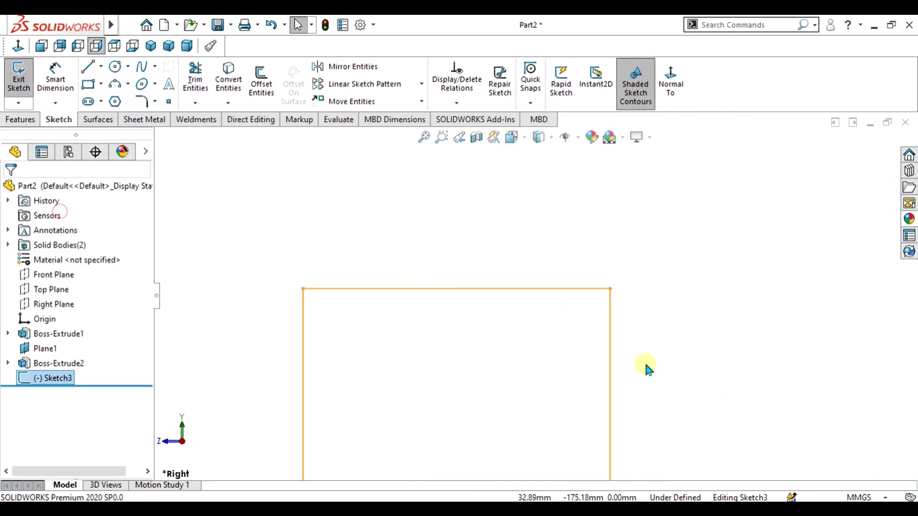
Make the midpoint of the rectangle's top edge coincident with the lower endpoint of the vertical centerline
{"action": "scroll", "coordinate": [644, 363], "scroll_direction": "up", "scroll_amount": 2}
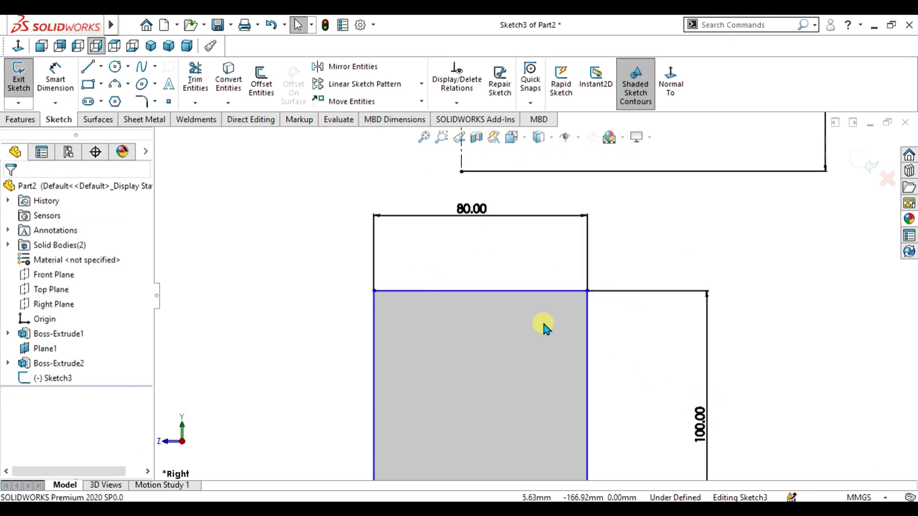
{"action": "left_click", "coordinate": [502, 290]}
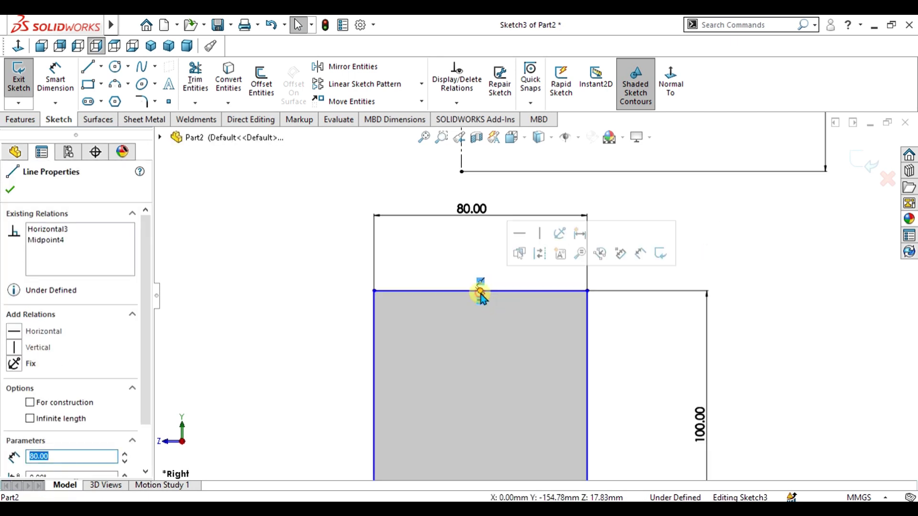
{"action": "scroll", "coordinate": [480, 293], "scroll_direction": "up", "scroll_amount": 1}
{"action": "scroll", "coordinate": [492, 205], "scroll_direction": "down", "scroll_amount": 1}
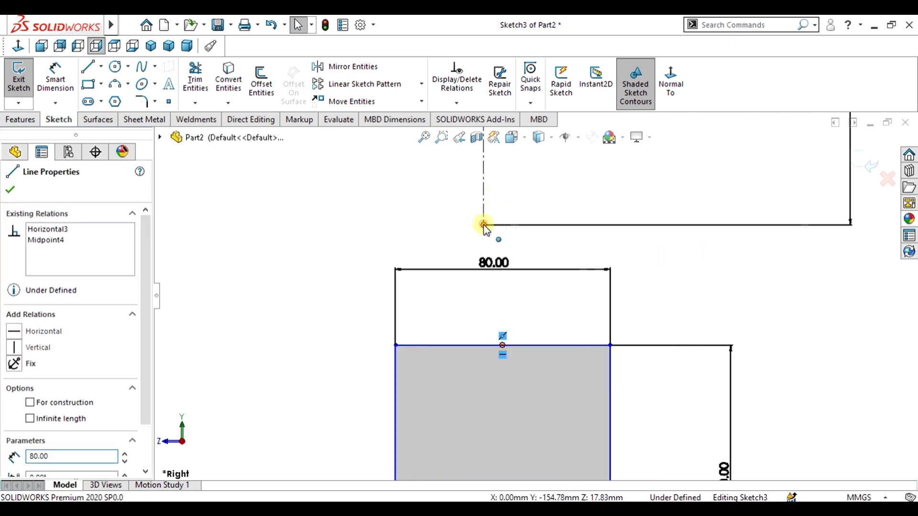
{"action": "left_click", "coordinate": [483, 224], "text": "ctrl"}
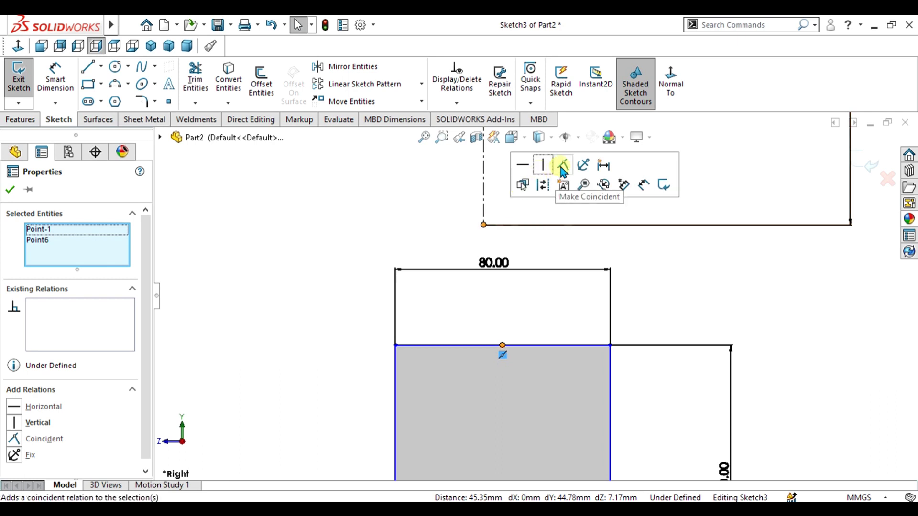
{"action": "left_click", "coordinate": [562, 165]}
Sketch a three-point semicircular arc between the rectangle's bottom corners, bulging downward, and trim away the bottom edge
{"action": "scroll", "coordinate": [636, 335], "scroll_direction": "up", "scroll_amount": 6}
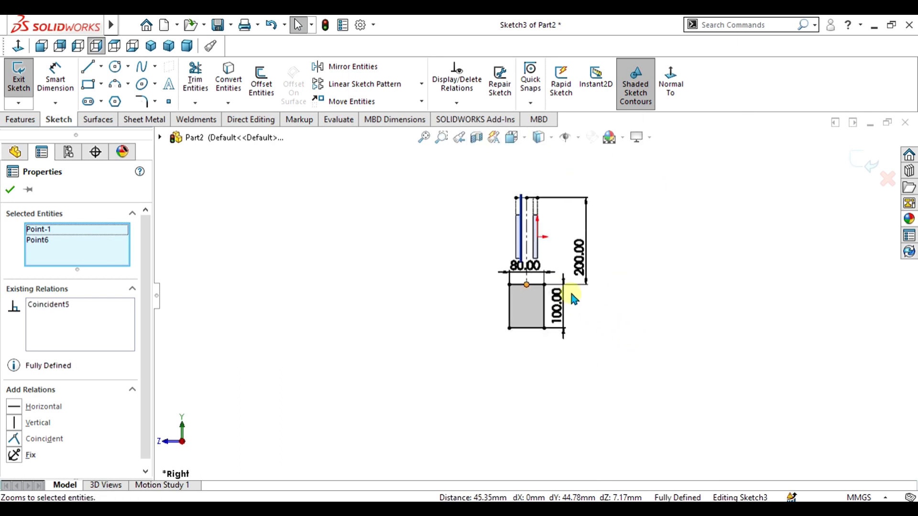
{"action": "scroll", "coordinate": [559, 268], "scroll_direction": "down", "scroll_amount": 6}
{"action": "scroll", "coordinate": [537, 299], "scroll_direction": "up", "scroll_amount": 6}
{"action": "scroll", "coordinate": [535, 242], "scroll_direction": "down", "scroll_amount": 3}
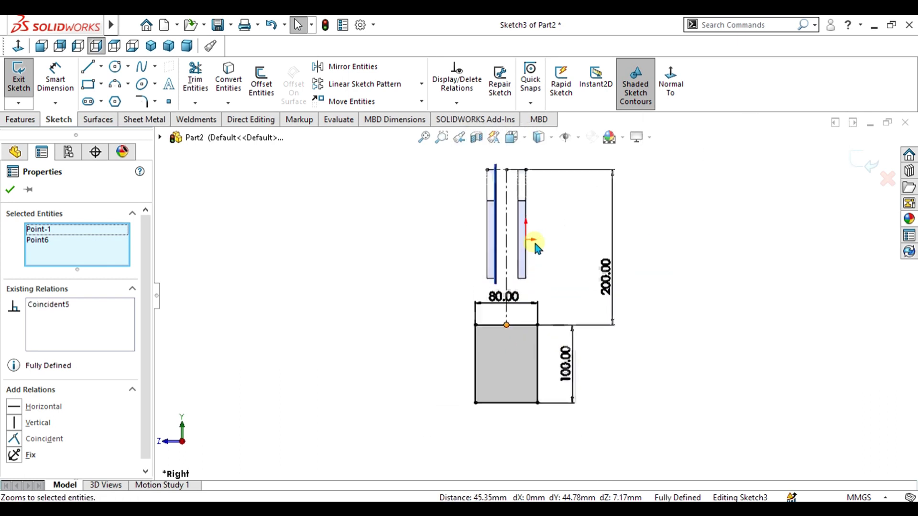
{"action": "left_click", "coordinate": [115, 84]}
{"action": "scroll", "coordinate": [512, 405], "scroll_direction": "down", "scroll_amount": 5}
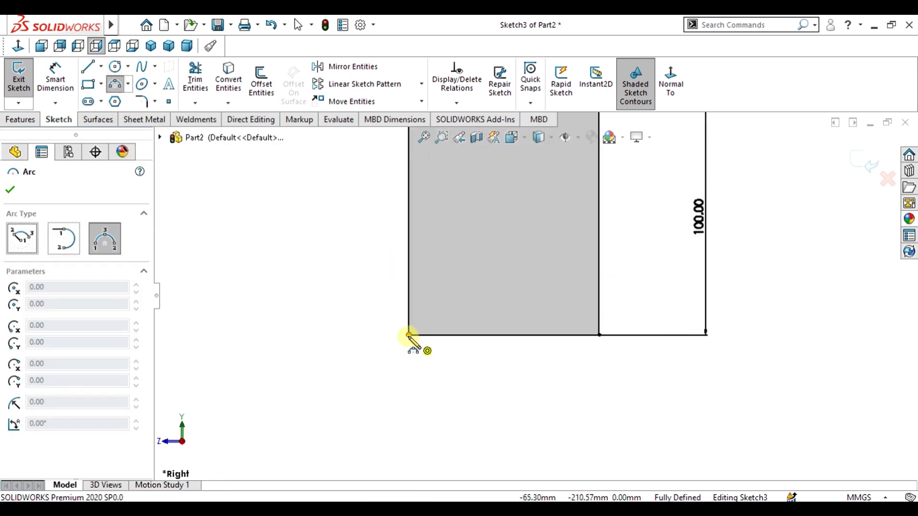
{"action": "left_click", "coordinate": [408, 335]}
{"action": "left_click", "coordinate": [598, 335]}
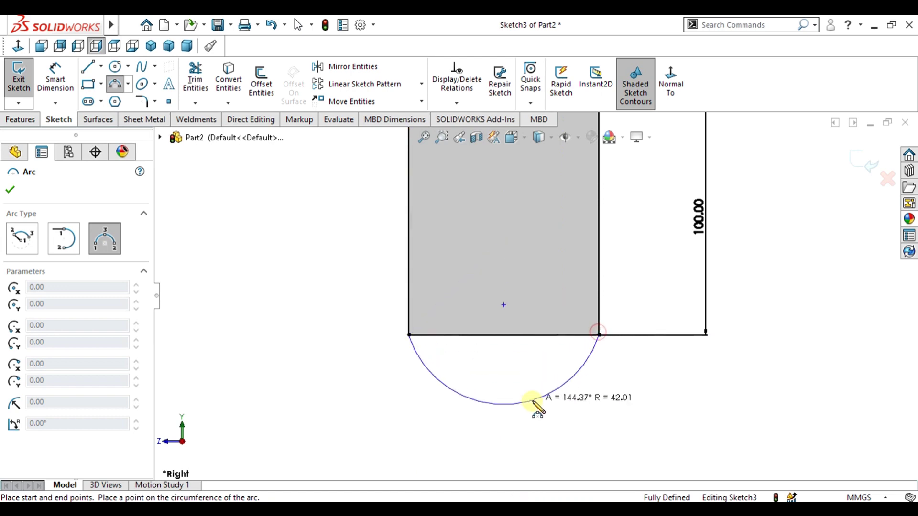
{"action": "left_click", "coordinate": [529, 426]}
{"action": "left_click", "coordinate": [203, 80]}
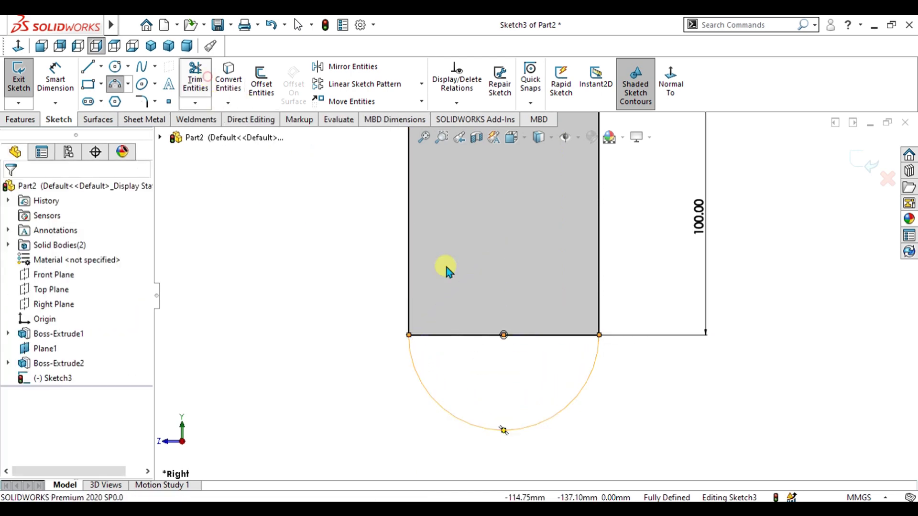
{"action": "left_click_drag", "start_coordinate": [501, 289], "coordinate": [488, 345]}
Sketch a circle about 30 mm in diameter centered on the arc's center point
{"action": "scroll", "coordinate": [488, 346], "scroll_direction": "up", "scroll_amount": 2}
{"action": "left_click", "coordinate": [115, 66]}
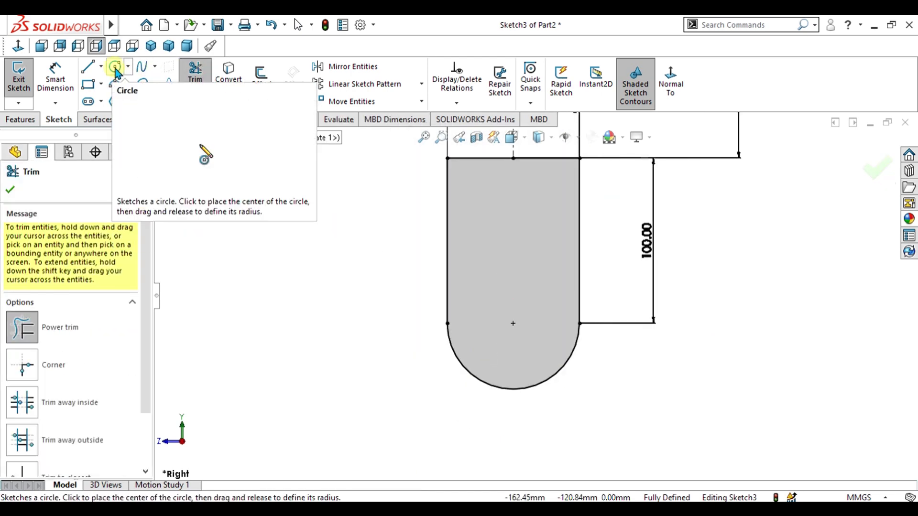
{"action": "scroll", "coordinate": [486, 283], "scroll_direction": "down", "scroll_amount": 3}
{"action": "left_click", "coordinate": [533, 354]}
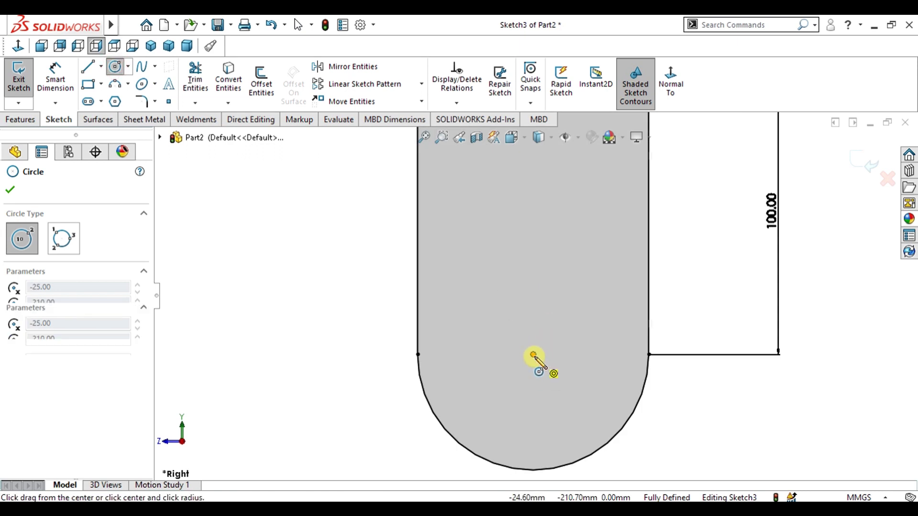
{"action": "left_click", "coordinate": [578, 354]}
Dimension the circle and set its diameter to 30 mm
{"action": "left_click", "coordinate": [560, 323]}
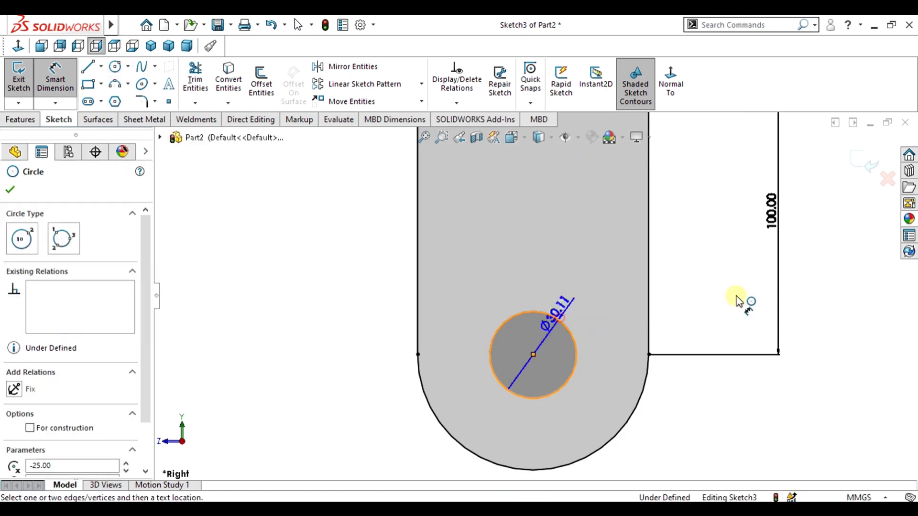
{"action": "left_click", "coordinate": [736, 301]}
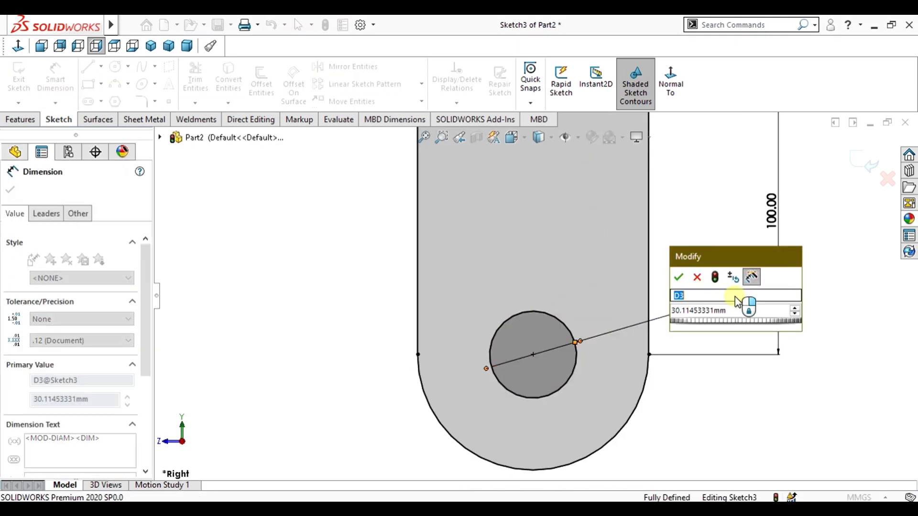
{"action": "type", "text": "30"}
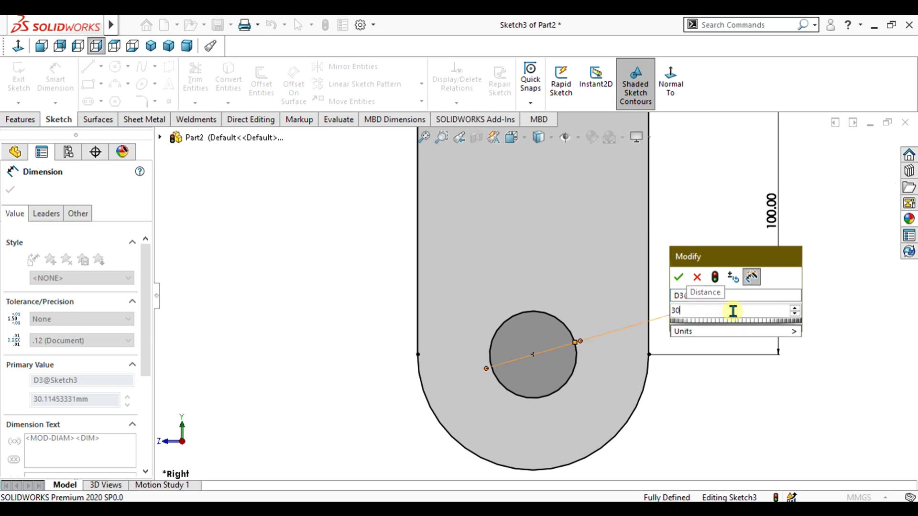
{"action": "key", "text": "Return"}
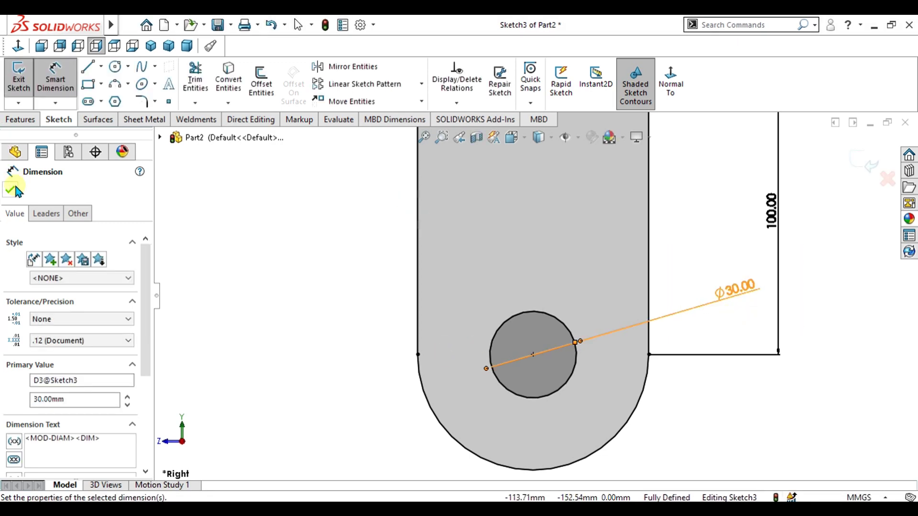
{"action": "left_click", "coordinate": [11, 190]}
Extrude the rounded profile as a 10 mm blind boss, starting at a 10 mm offset from the sketch plane
{"action": "scroll", "coordinate": [522, 299], "scroll_direction": "up", "scroll_amount": 4}
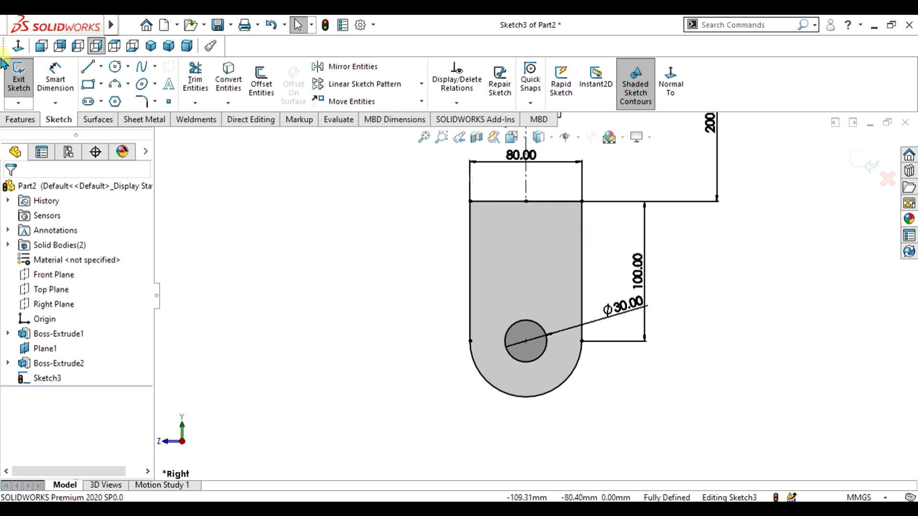
{"action": "left_click", "coordinate": [21, 121]}
{"action": "left_click", "coordinate": [24, 84]}
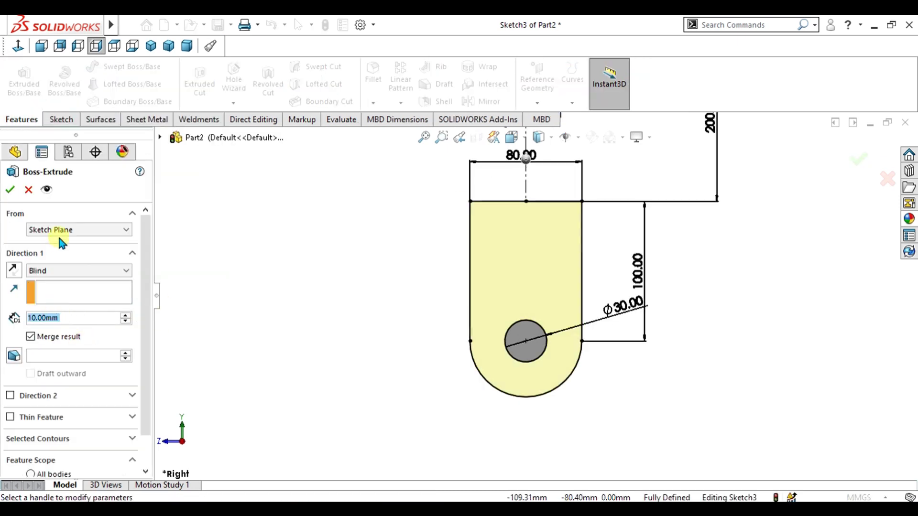
{"action": "left_click", "coordinate": [65, 230]}
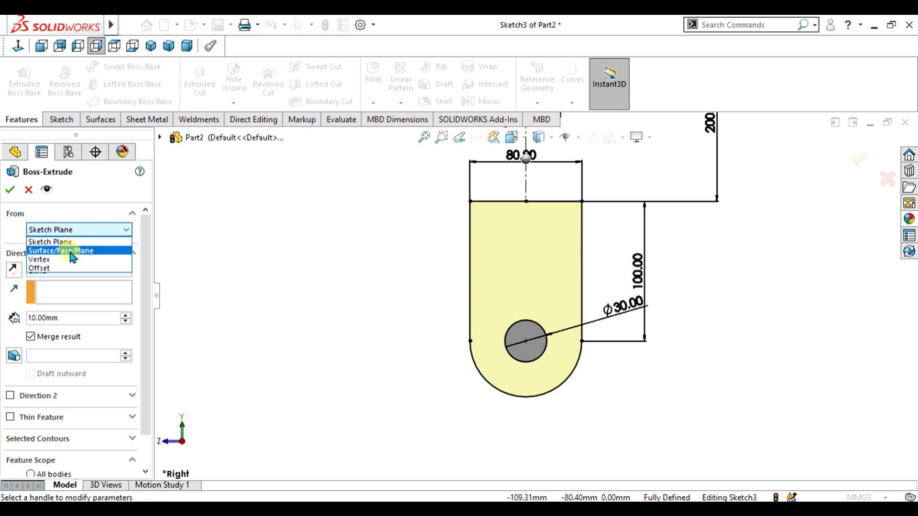
{"action": "left_click", "coordinate": [73, 269]}
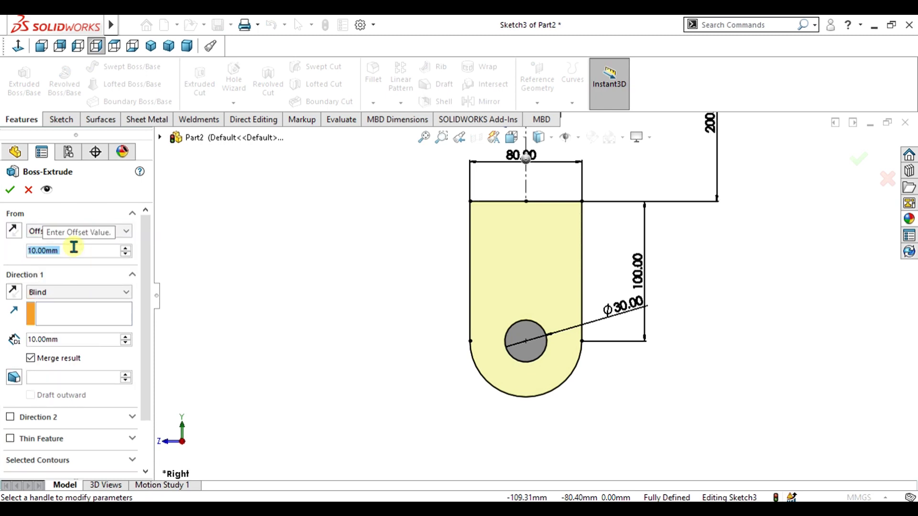
{"action": "left_click", "coordinate": [11, 191]}
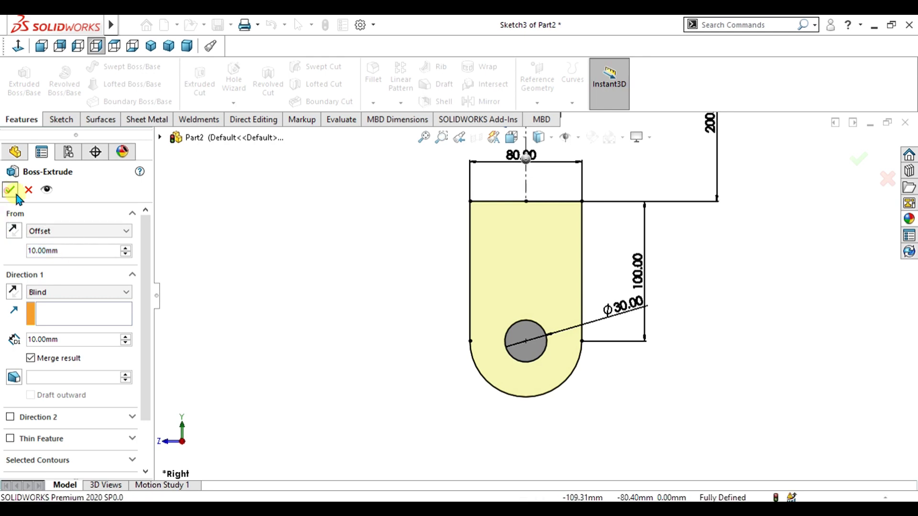
Mirror the lower rounded plate as a body about the Right Plane
{"action": "middle_click_drag", "start_coordinate": [604, 301], "coordinate": [560, 306]}
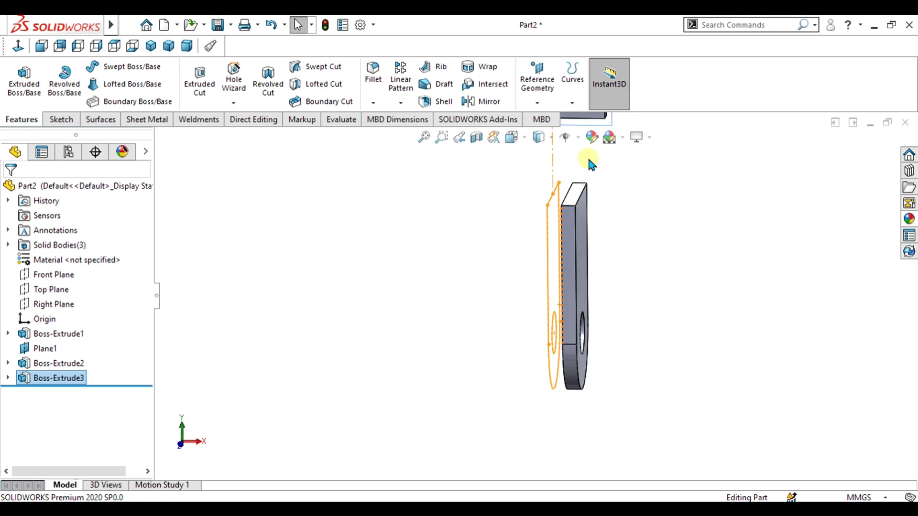
{"action": "scroll", "coordinate": [546, 235], "scroll_direction": "up", "scroll_amount": 3}
{"action": "scroll", "coordinate": [546, 237], "scroll_direction": "down", "scroll_amount": 2}
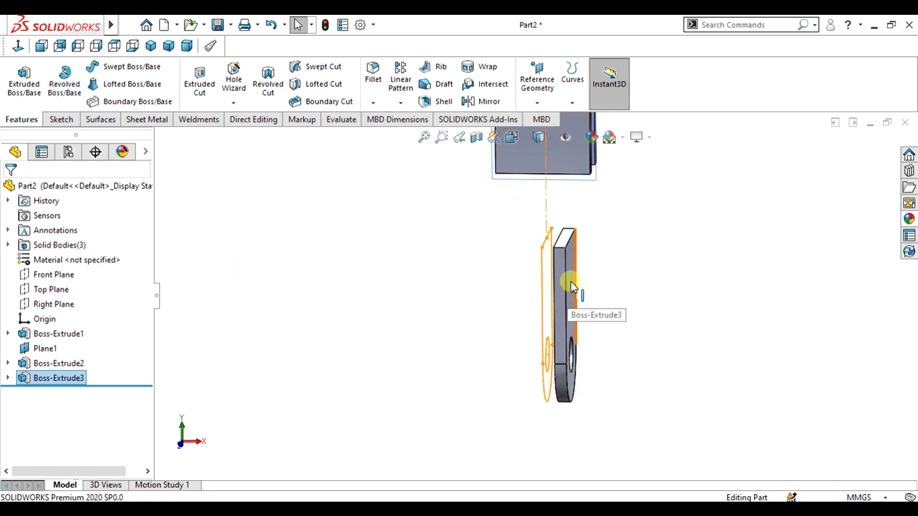
{"action": "left_click", "coordinate": [490, 98]}
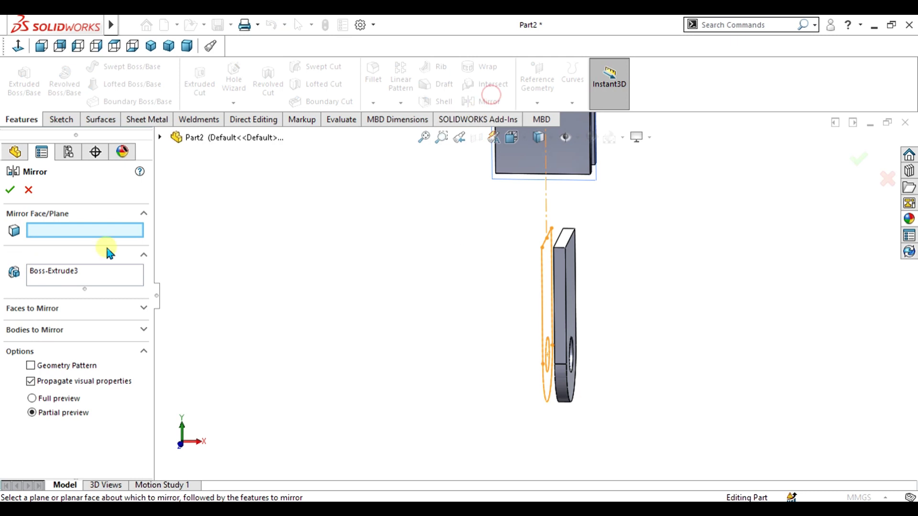
{"action": "left_click", "coordinate": [161, 139]}
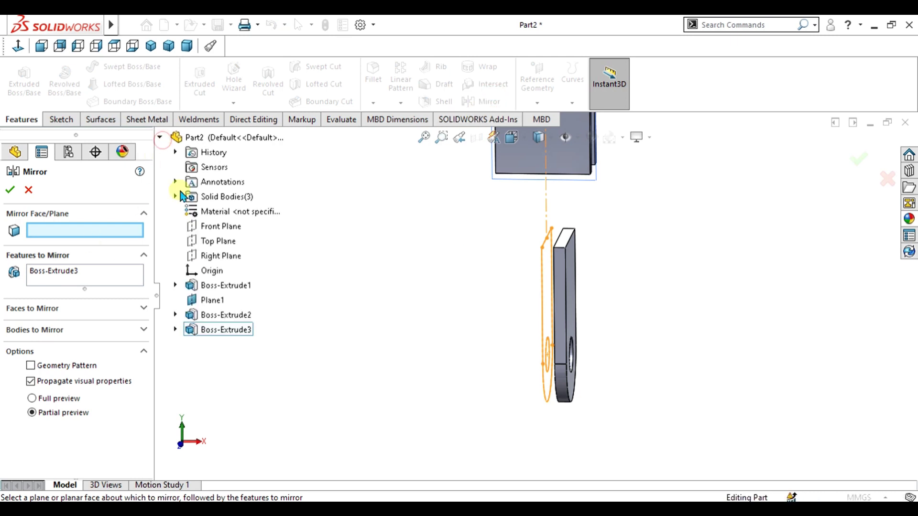
{"action": "left_click", "coordinate": [222, 257]}
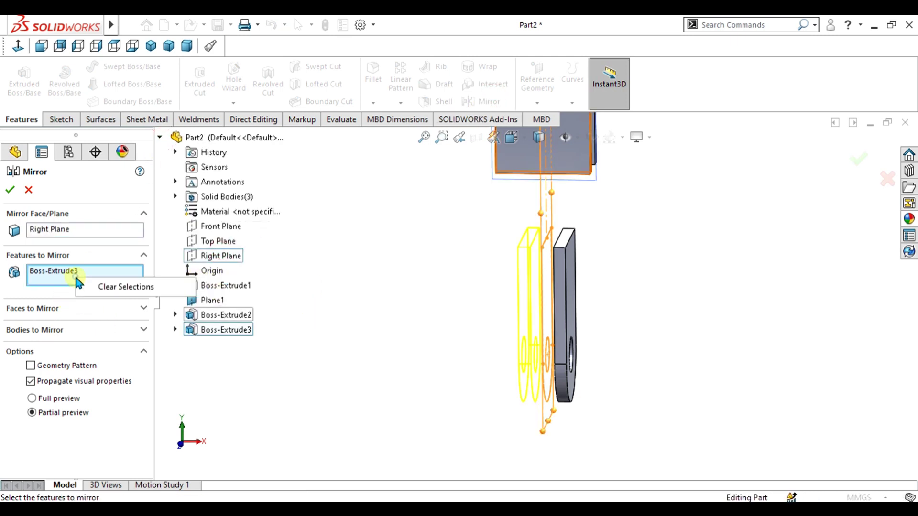
{"action": "left_click", "coordinate": [88, 287]}
{"action": "left_click", "coordinate": [55, 330]}
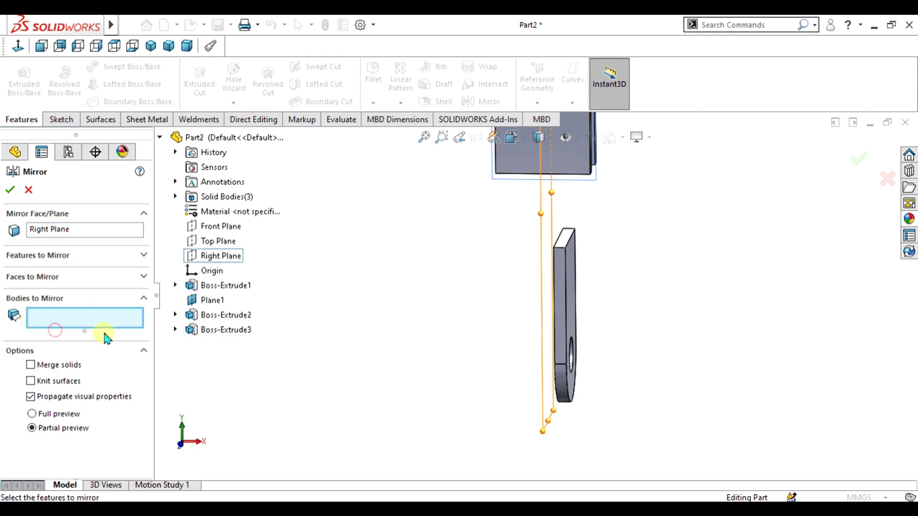
{"action": "left_click", "coordinate": [559, 289]}
{"action": "middle_click_drag", "start_coordinate": [563, 341], "coordinate": [479, 363]}
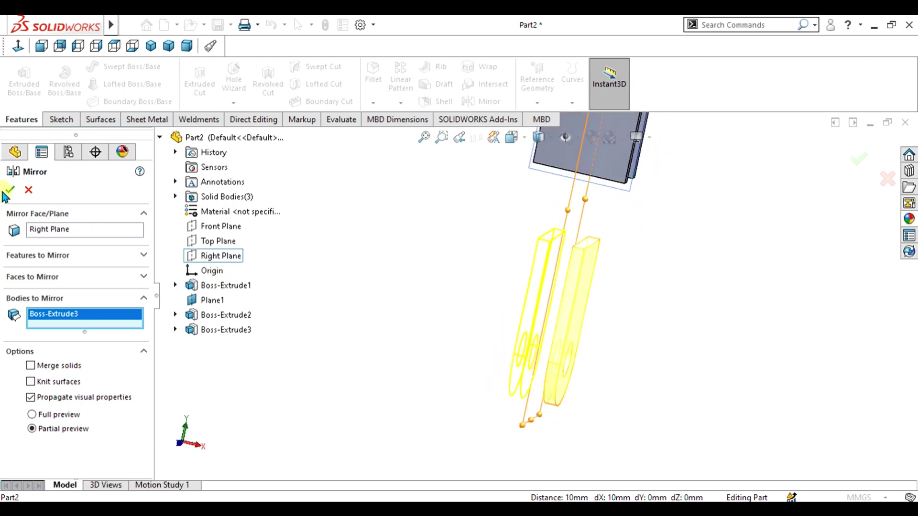
{"action": "scroll", "coordinate": [665, 302], "scroll_direction": "up", "scroll_amount": 5}
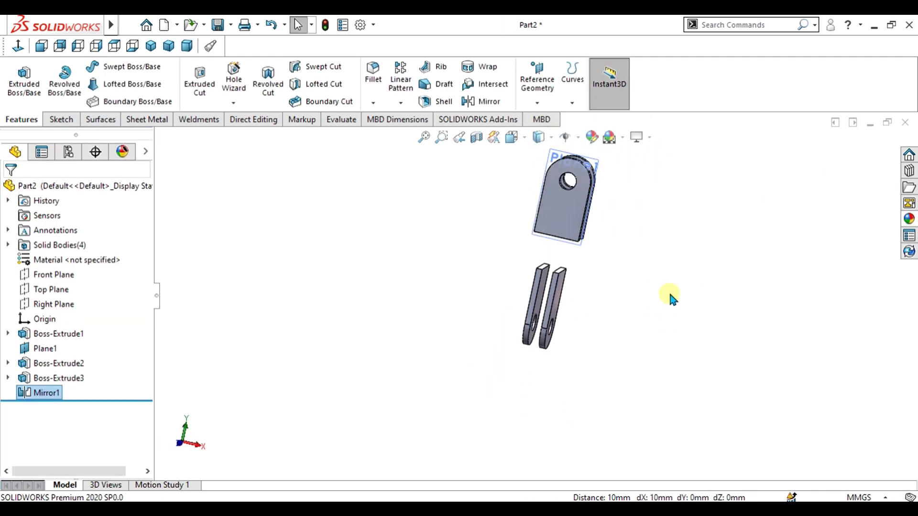
{"action": "scroll", "coordinate": [601, 277], "scroll_direction": "down", "scroll_amount": 1}
{"action": "middle_click_drag", "start_coordinate": [707, 267], "coordinate": [718, 226]}
{"action": "middle_click_drag", "start_coordinate": [501, 261], "coordinate": [568, 401]}
{"action": "scroll", "coordinate": [547, 242], "scroll_direction": "down", "scroll_amount": 4}
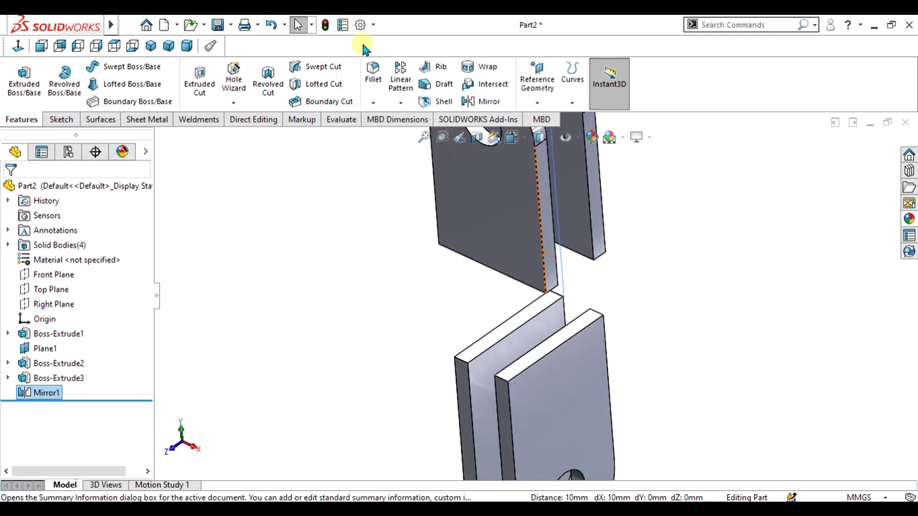
Start a lofted boss between the front upper plate's bottom face and the top face of the originally extruded lower plate
{"action": "left_click", "coordinate": [115, 90]}
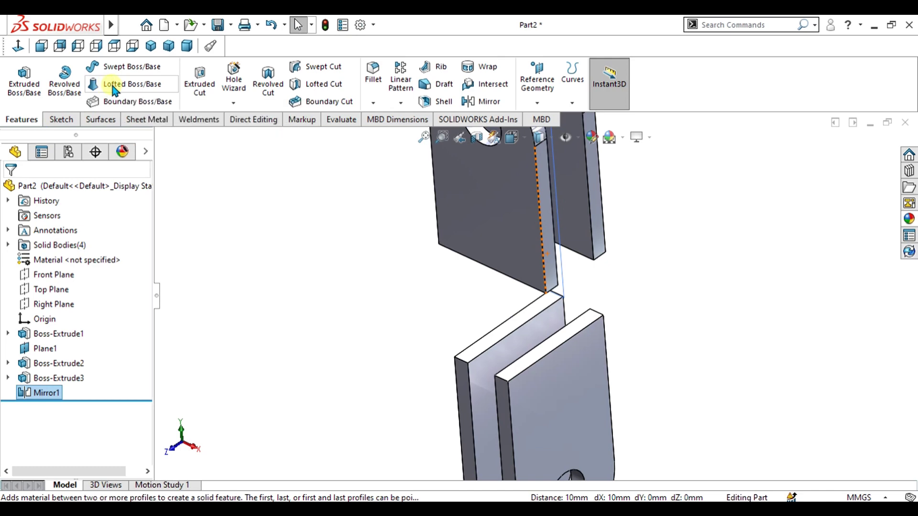
{"action": "middle_click_drag", "start_coordinate": [355, 266], "coordinate": [394, 151]}
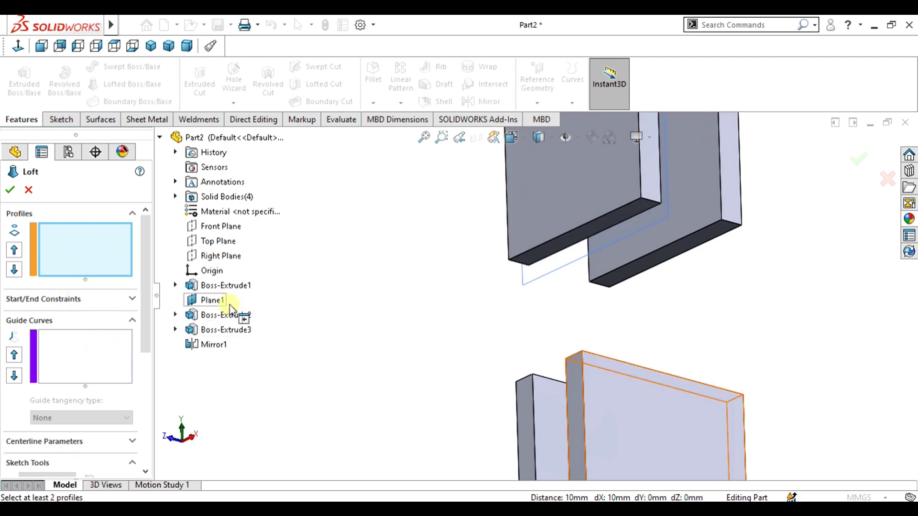
{"action": "scroll", "coordinate": [341, 311], "scroll_direction": "up", "scroll_amount": 4}
{"action": "middle_click_drag", "start_coordinate": [486, 286], "coordinate": [633, 295]}
{"action": "scroll", "coordinate": [662, 294], "scroll_direction": "down", "scroll_amount": 4}
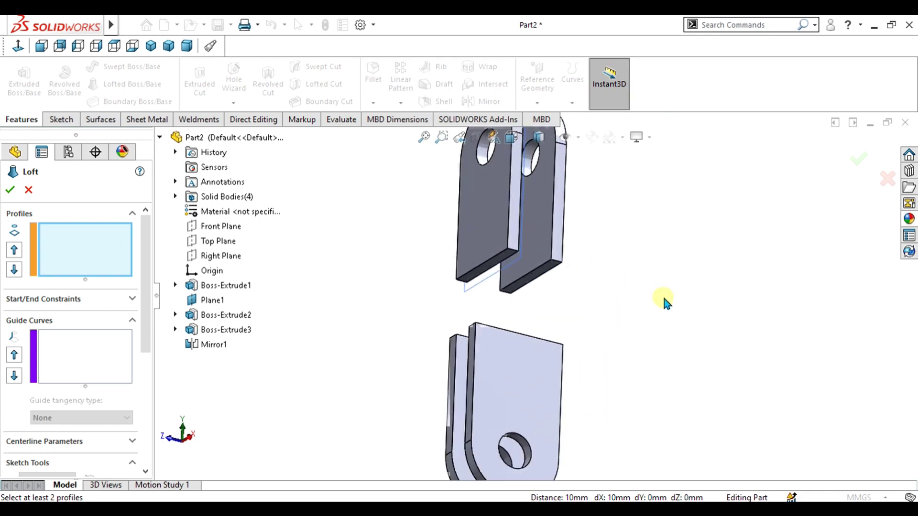
{"action": "middle_click_drag", "start_coordinate": [508, 255], "coordinate": [639, 334]}
{"action": "scroll", "coordinate": [467, 252], "scroll_direction": "down", "scroll_amount": 3}
{"action": "scroll", "coordinate": [444, 345], "scroll_direction": "down", "scroll_amount": 3}
{"action": "middle_click_drag", "start_coordinate": [444, 345], "coordinate": [446, 285]}
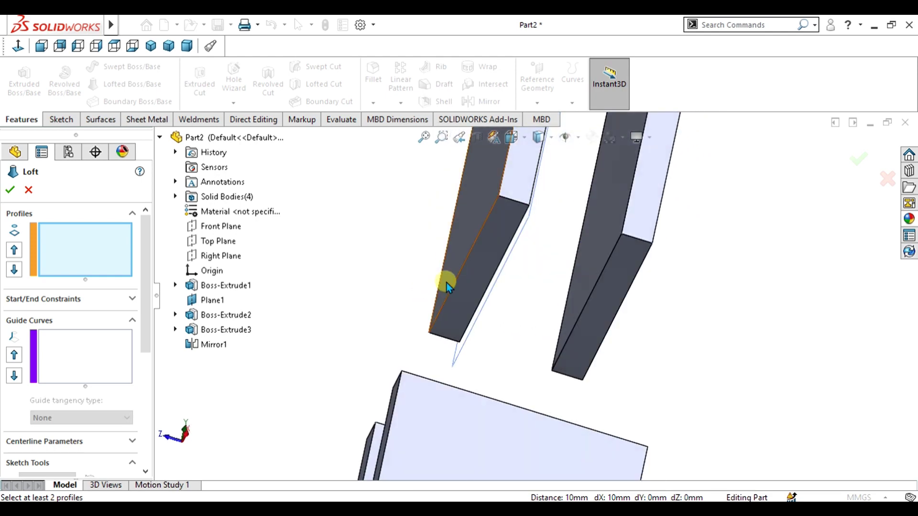
{"action": "left_click", "coordinate": [483, 270]}
{"action": "middle_click_drag", "start_coordinate": [484, 337], "coordinate": [560, 371]}
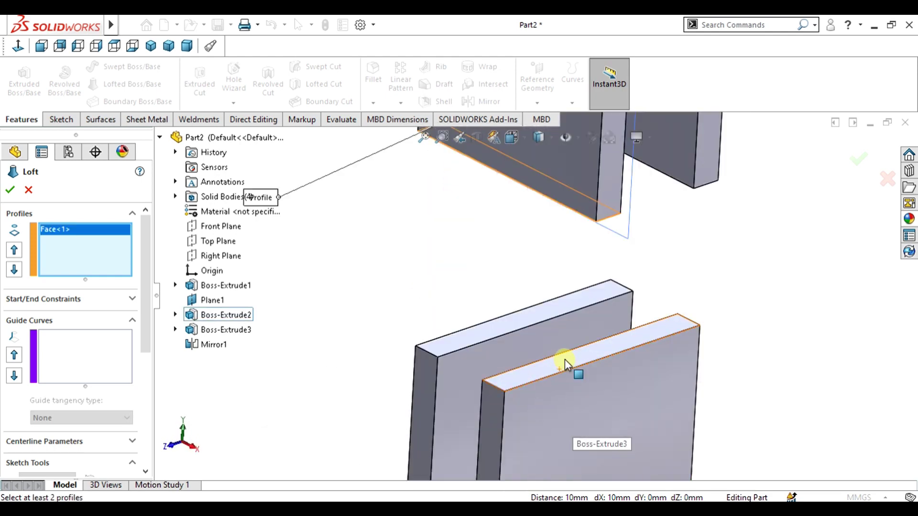
{"action": "left_click", "coordinate": [566, 360]}
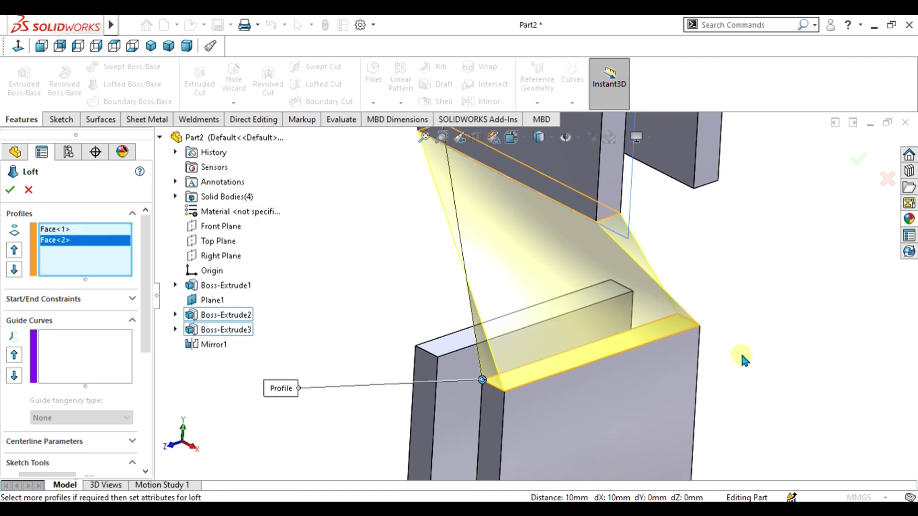
Try the loft connector at the rear inner corner of the lower profile, and return it to the front inner corner
{"action": "middle_click_drag", "start_coordinate": [697, 360], "coordinate": [637, 381]}
{"action": "scroll", "coordinate": [651, 279], "scroll_direction": "up", "scroll_amount": 6}
{"action": "scroll", "coordinate": [637, 381], "scroll_direction": "down", "scroll_amount": 5}
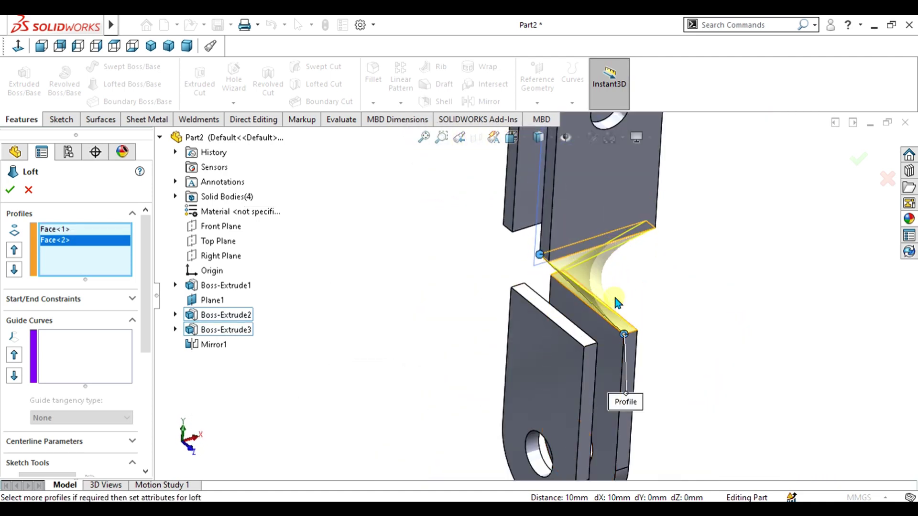
{"action": "scroll", "coordinate": [616, 302], "scroll_direction": "down", "scroll_amount": 3}
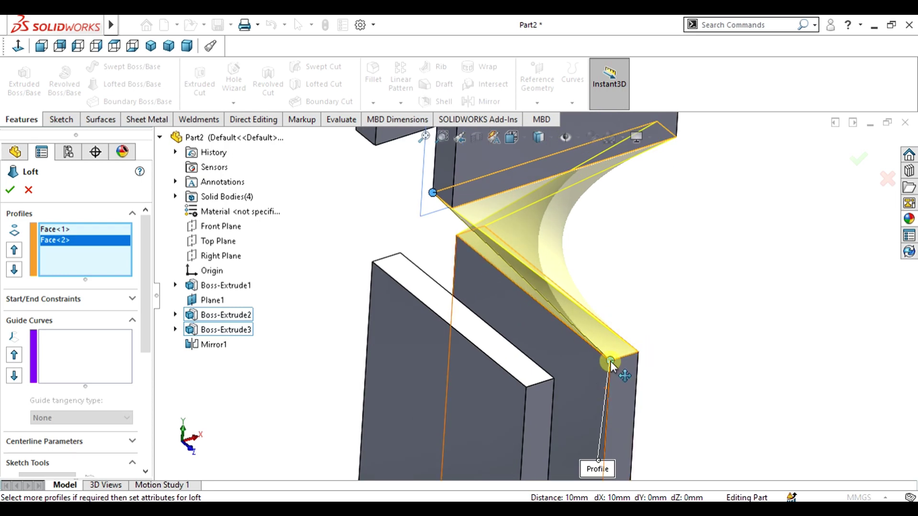
{"action": "left_click_drag", "start_coordinate": [609, 361], "coordinate": [457, 236]}
{"action": "middle_click_drag", "start_coordinate": [557, 281], "coordinate": [429, 262]}
{"action": "left_click_drag", "start_coordinate": [654, 327], "coordinate": [670, 328]}
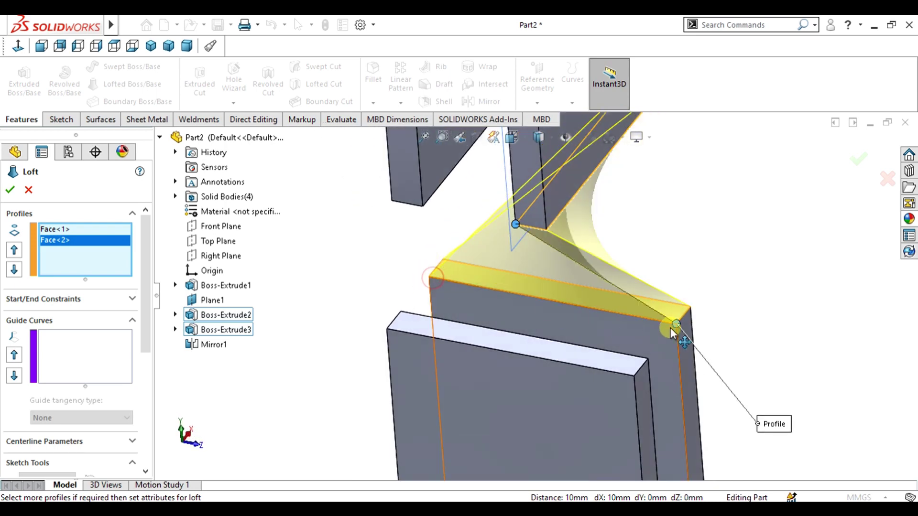
Create the loft joining the front upper plate to the originally extruded lower plate
{"action": "middle_click_drag", "start_coordinate": [722, 260], "coordinate": [690, 314]}
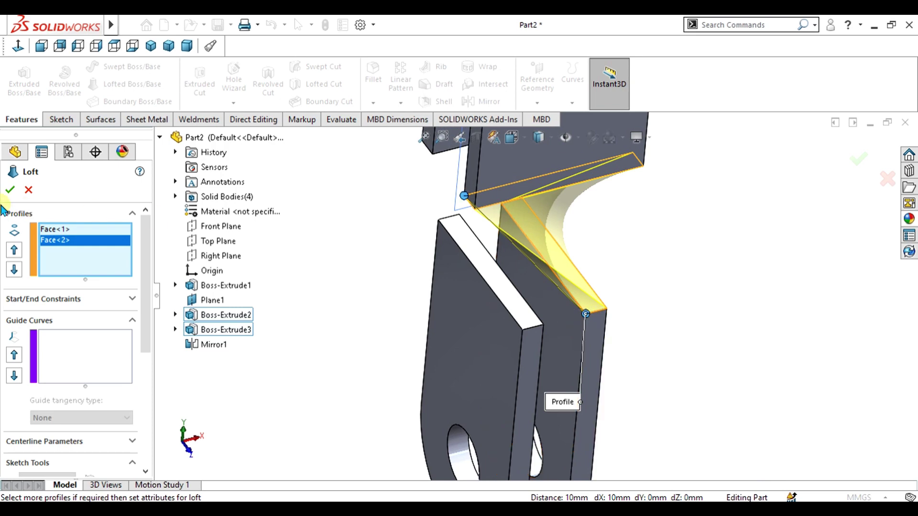
{"action": "left_click", "coordinate": [8, 190]}
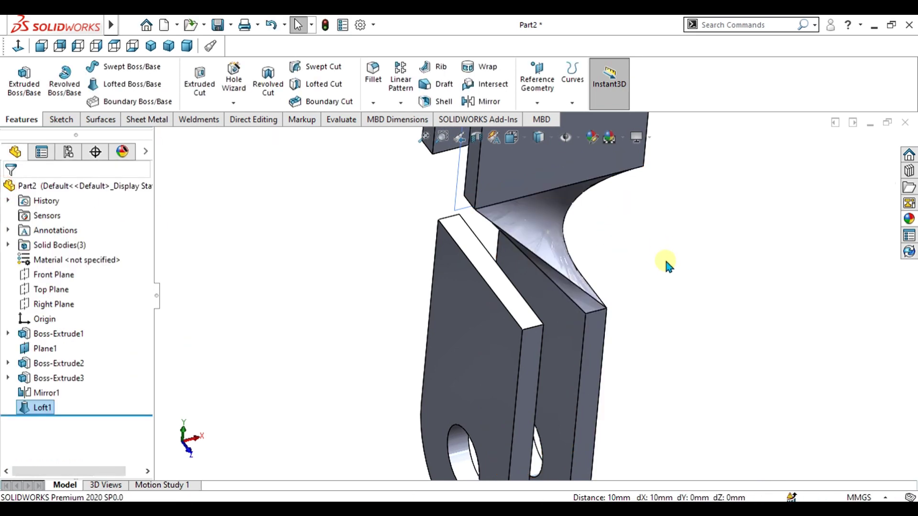
{"action": "middle_click_drag", "start_coordinate": [663, 256], "coordinate": [532, 170]}
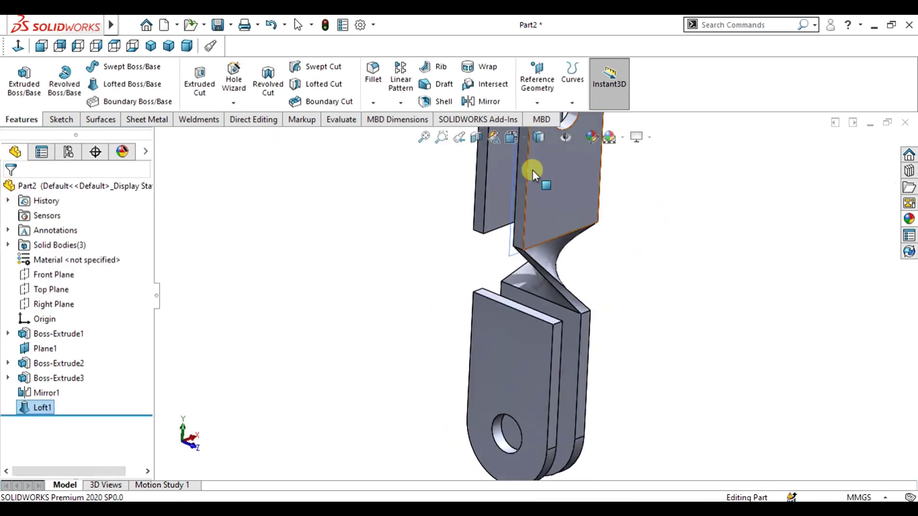
Set up a second lofted boss from the rear upper plate's bottom face to the mirrored plate's top face, with the lower connector at its front outer corner
{"action": "left_click", "coordinate": [140, 85]}
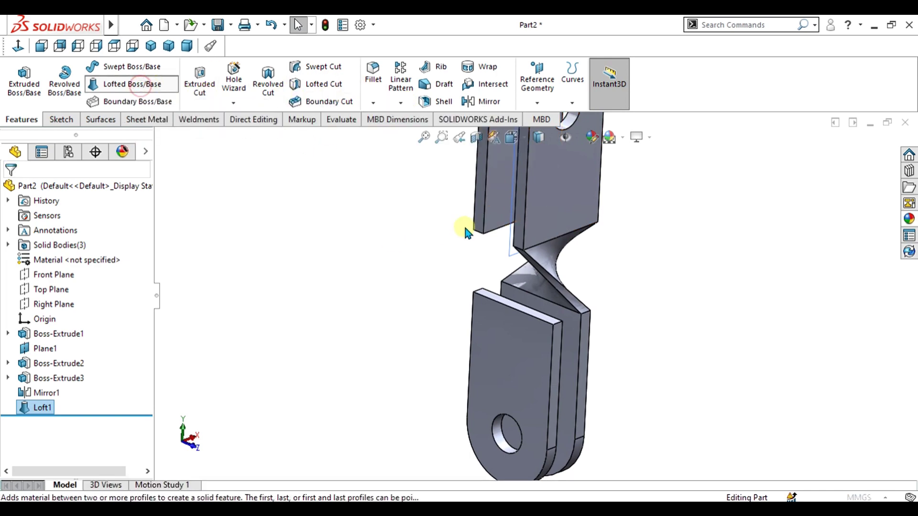
{"action": "scroll", "coordinate": [513, 268], "scroll_direction": "up", "scroll_amount": 3}
{"action": "middle_click_drag", "start_coordinate": [513, 267], "coordinate": [543, 165]}
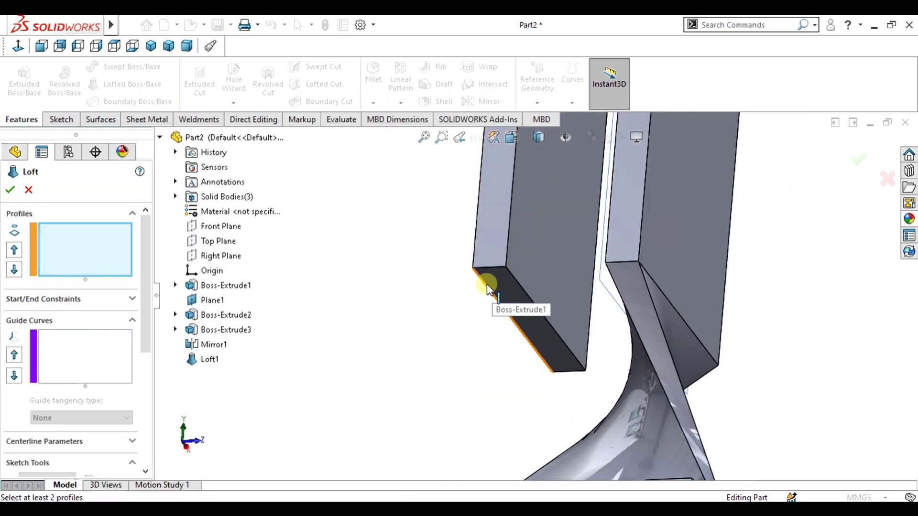
{"action": "left_click", "coordinate": [502, 286]}
{"action": "scroll", "coordinate": [502, 286], "scroll_direction": "down", "scroll_amount": 2}
{"action": "middle_click_drag", "start_coordinate": [494, 293], "coordinate": [539, 404]}
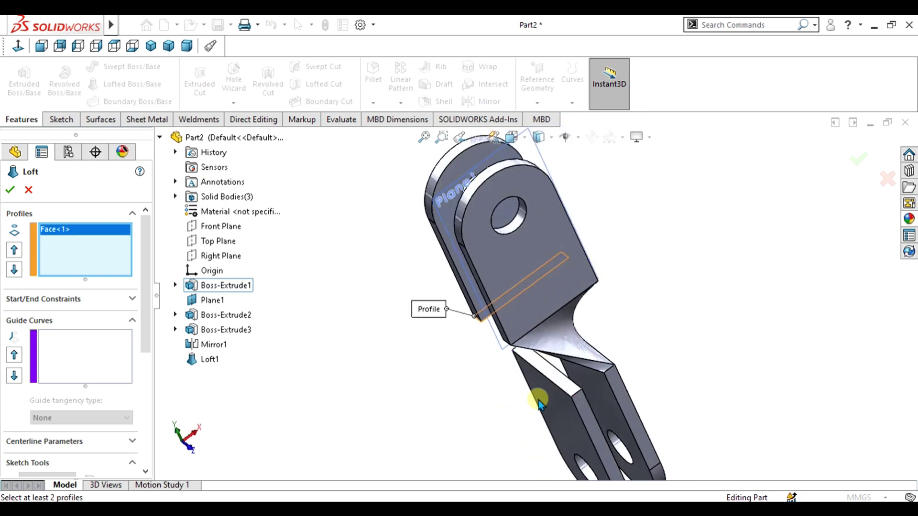
{"action": "scroll", "coordinate": [545, 382], "scroll_direction": "up", "scroll_amount": 2}
{"action": "left_click", "coordinate": [556, 347]}
{"action": "middle_click_drag", "start_coordinate": [586, 365], "coordinate": [694, 363]}
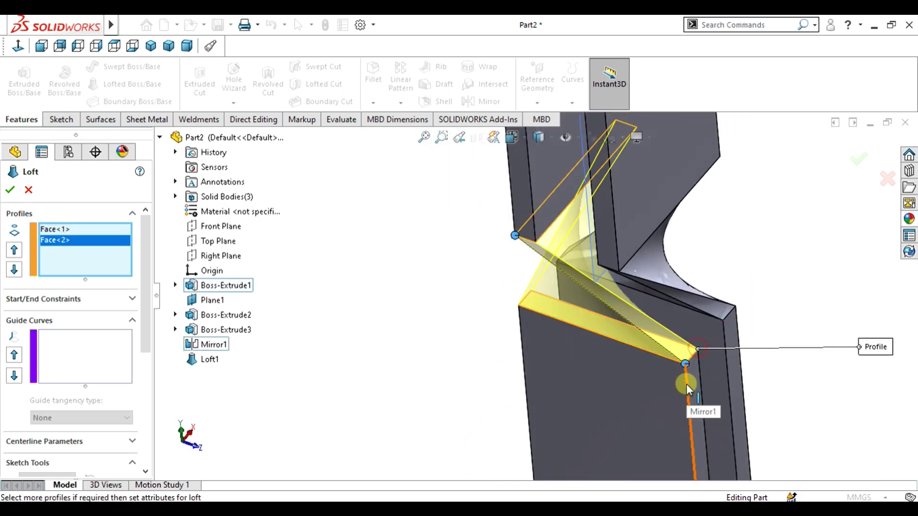
Try the second loft's lower connector at the mirrored plate's rear corners, and return it to the front outer corner
{"action": "middle_click_drag", "start_coordinate": [514, 378], "coordinate": [638, 326]}
{"action": "scroll", "coordinate": [554, 311], "scroll_direction": "down", "scroll_amount": 4}
{"action": "middle_click_drag", "start_coordinate": [499, 327], "coordinate": [547, 374]}
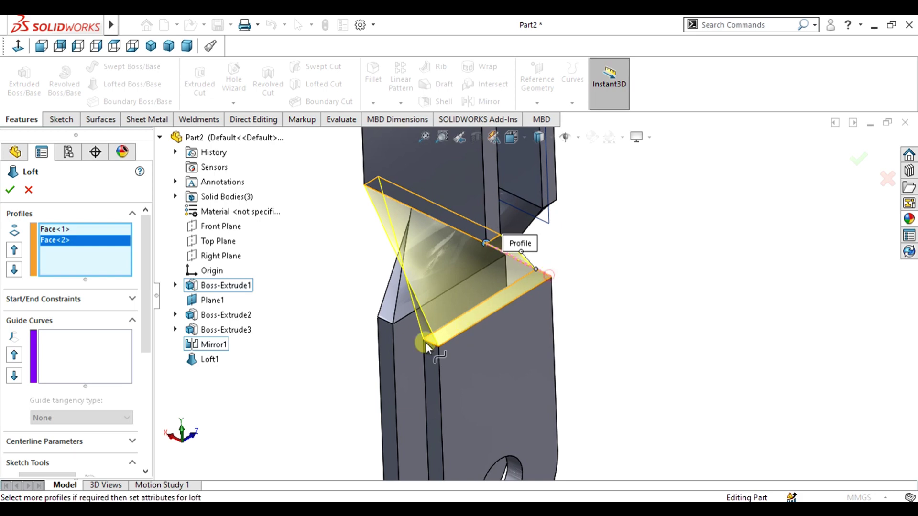
{"action": "left_click_drag", "start_coordinate": [426, 343], "coordinate": [426, 344]}
{"action": "left_click_drag", "start_coordinate": [536, 269], "coordinate": [469, 324]}
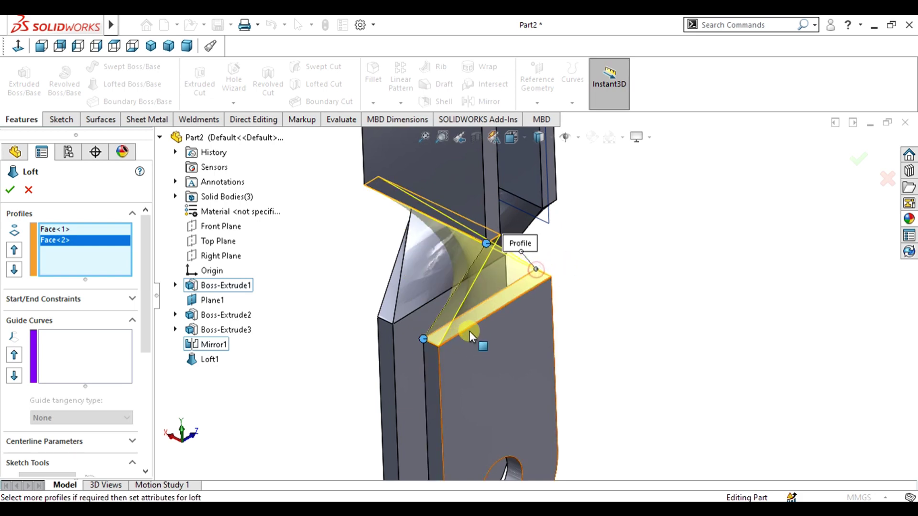
{"action": "middle_click_drag", "start_coordinate": [459, 361], "coordinate": [535, 384]}
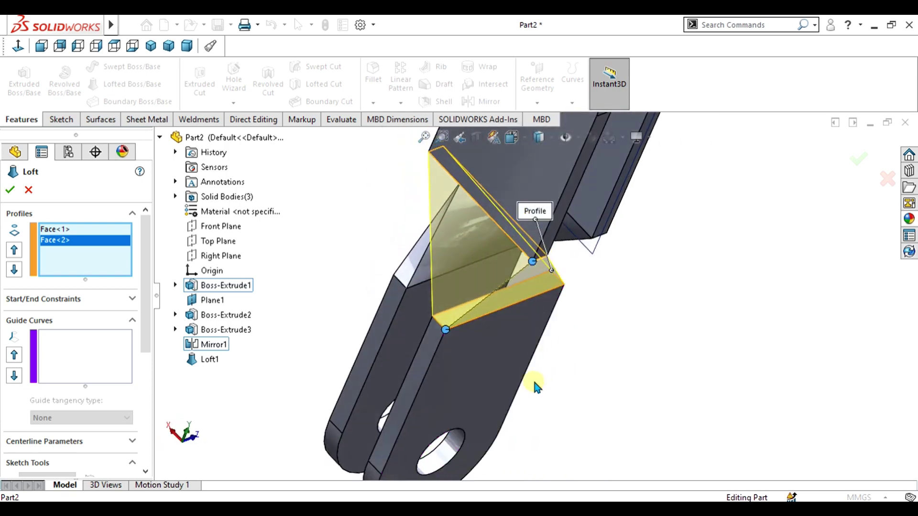
{"action": "left_click_drag", "start_coordinate": [482, 325], "coordinate": [580, 292]}
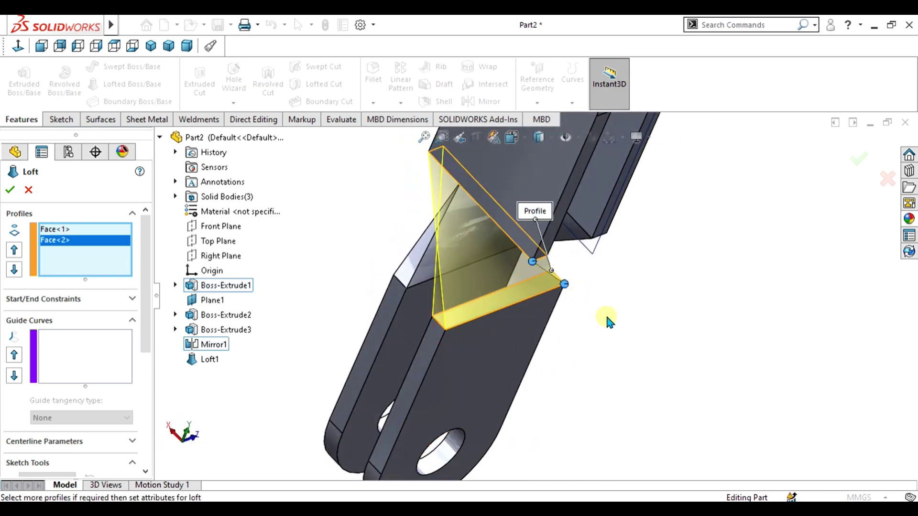
Create the loft joining the rear upper plate to the mirrored lower plate
{"action": "middle_click_drag", "start_coordinate": [608, 322], "coordinate": [561, 308]}
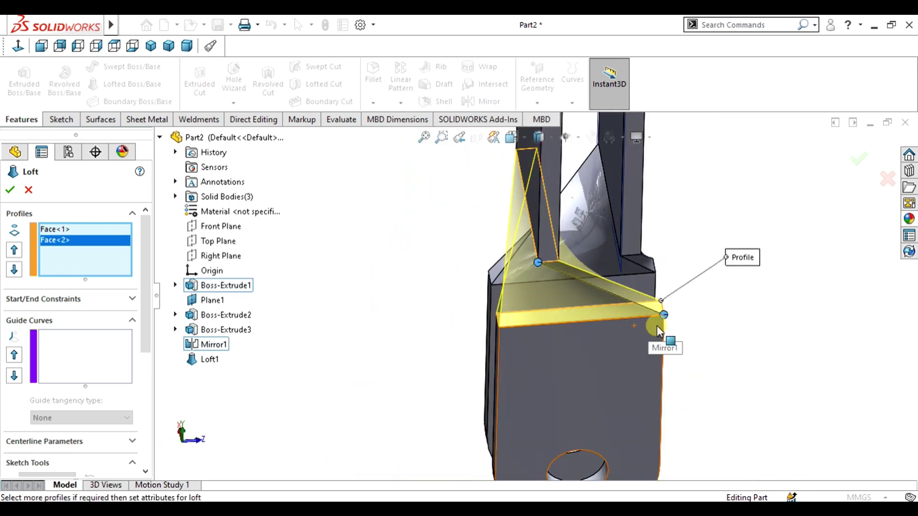
{"action": "scroll", "coordinate": [669, 317], "scroll_direction": "up", "scroll_amount": 1}
{"action": "scroll", "coordinate": [668, 304], "scroll_direction": "down", "scroll_amount": 2}
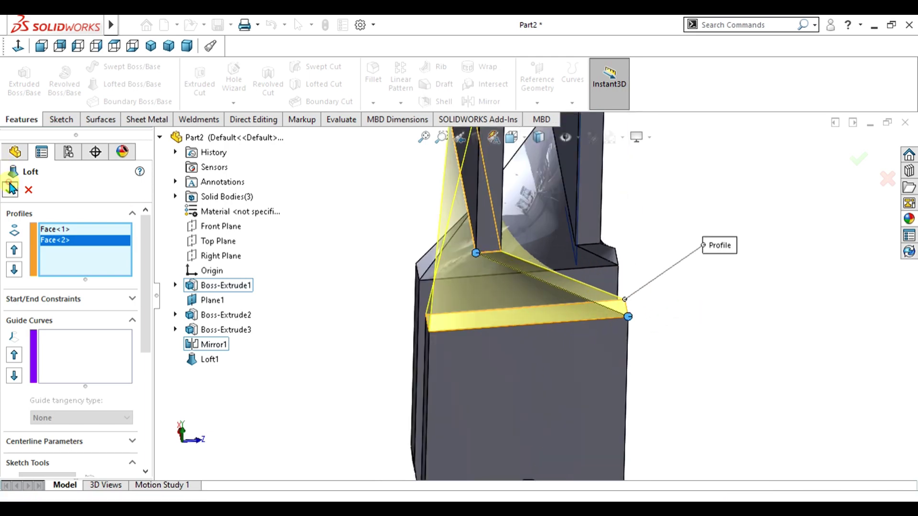
{"action": "left_click", "coordinate": [11, 189]}
{"action": "scroll", "coordinate": [652, 279], "scroll_direction": "up", "scroll_amount": 5}
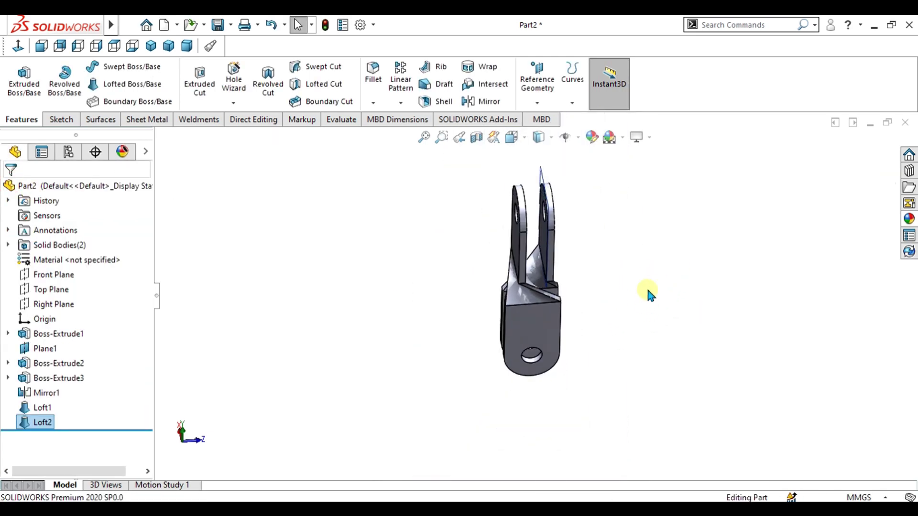
{"action": "middle_click_drag", "start_coordinate": [650, 295], "coordinate": [577, 356]}
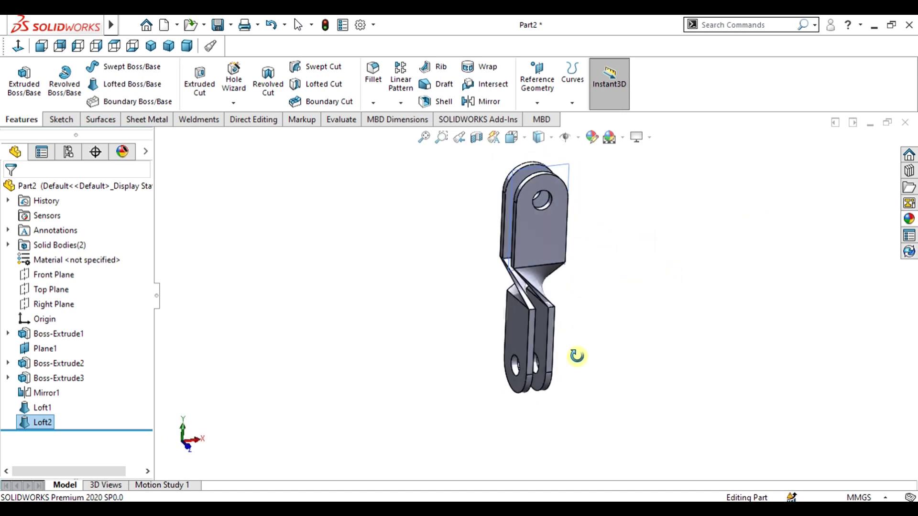
{"action": "scroll", "coordinate": [587, 295], "scroll_direction": "up", "scroll_amount": 3}
{"action": "scroll", "coordinate": [529, 265], "scroll_direction": "down", "scroll_amount": 4}
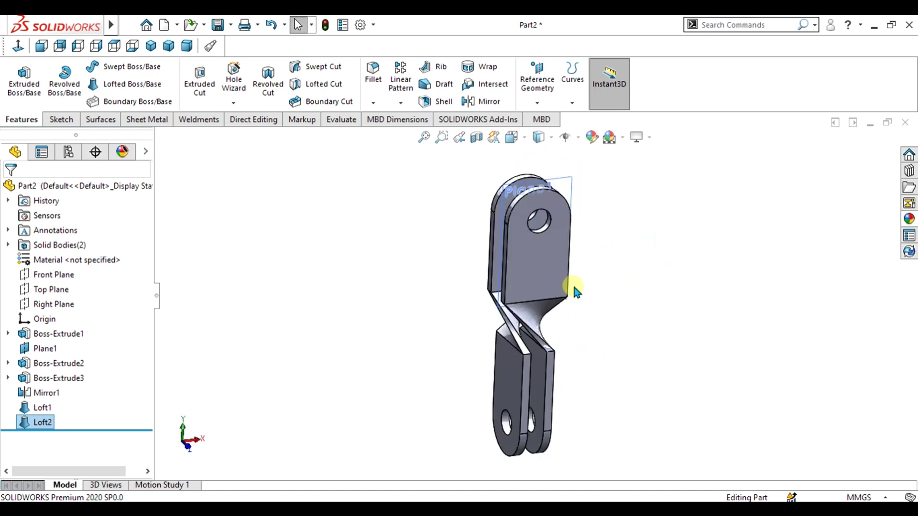
{"action": "middle_click_drag", "start_coordinate": [598, 319], "coordinate": [462, 298]}
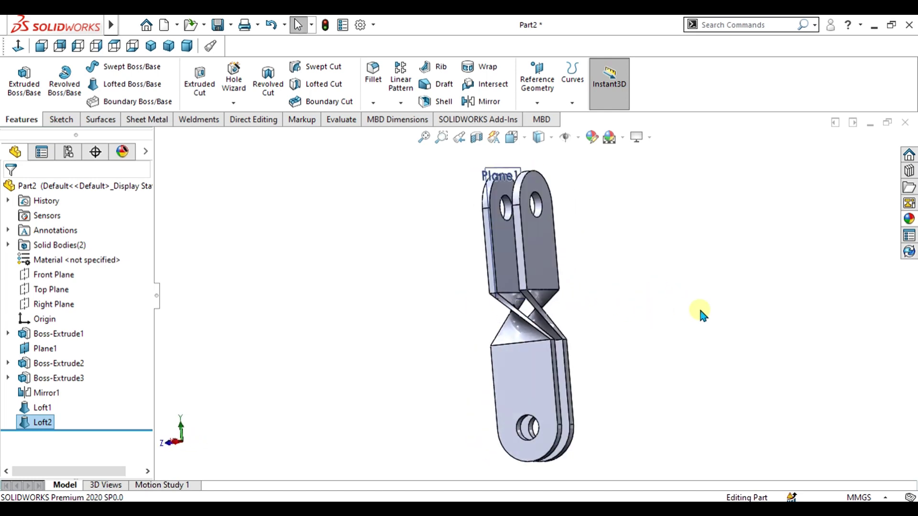